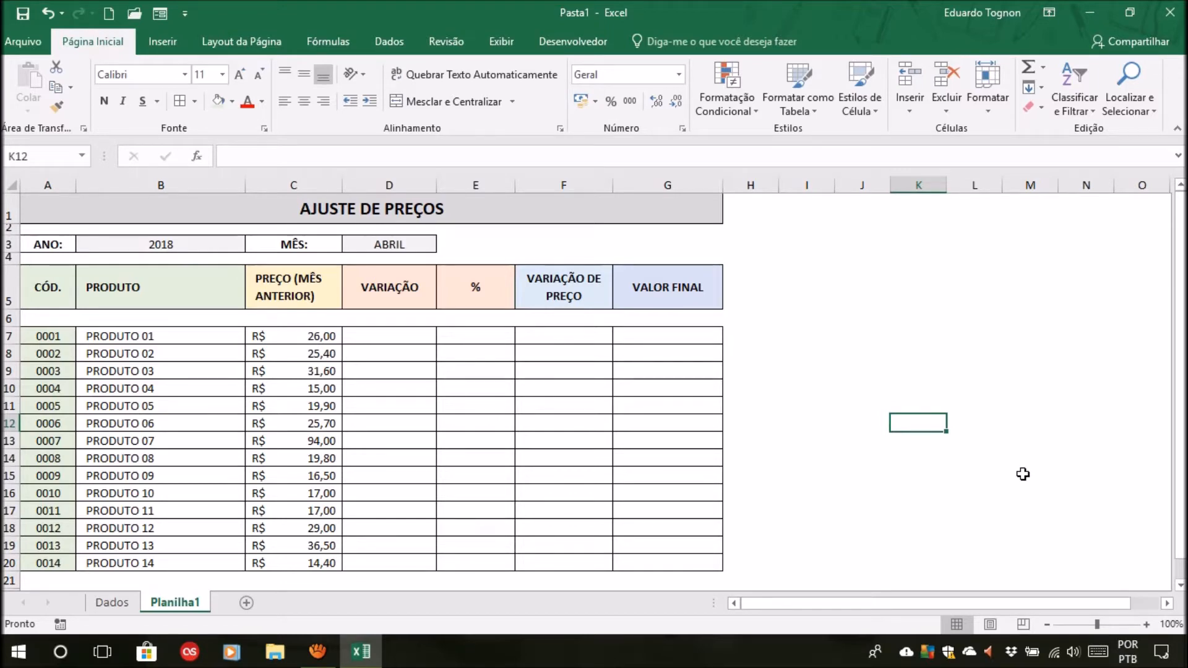
Step: Examine the product list, the previous-month prices in column C and the month entered in D3
left_click(1053, 461)
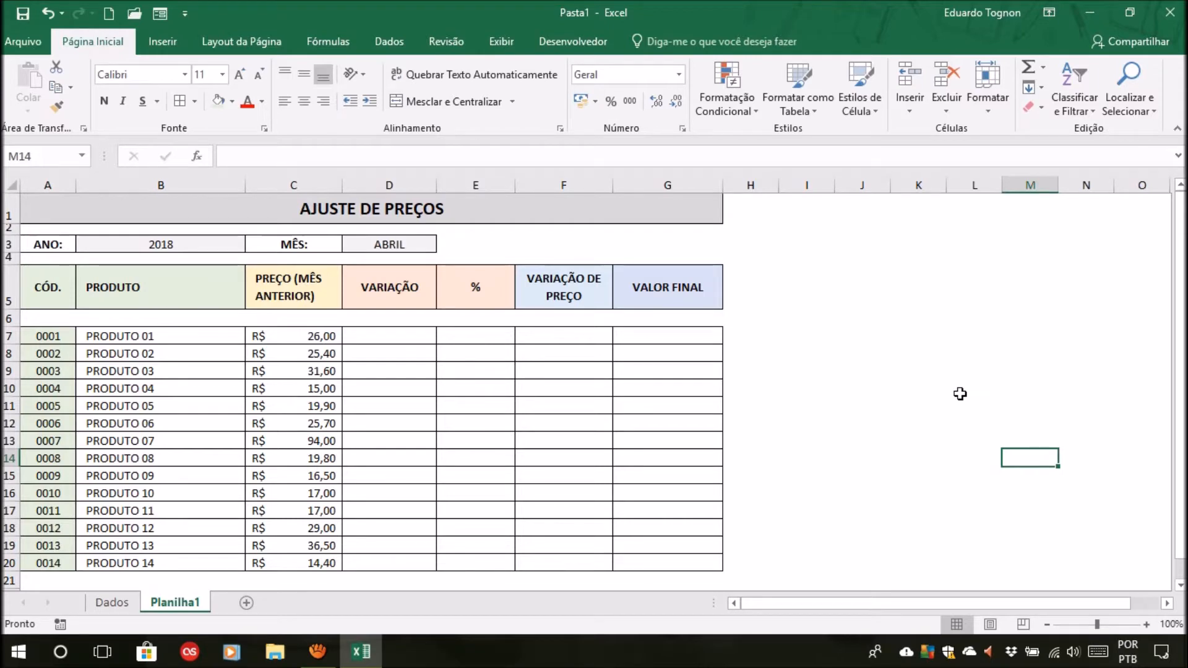
left_click(173, 567)
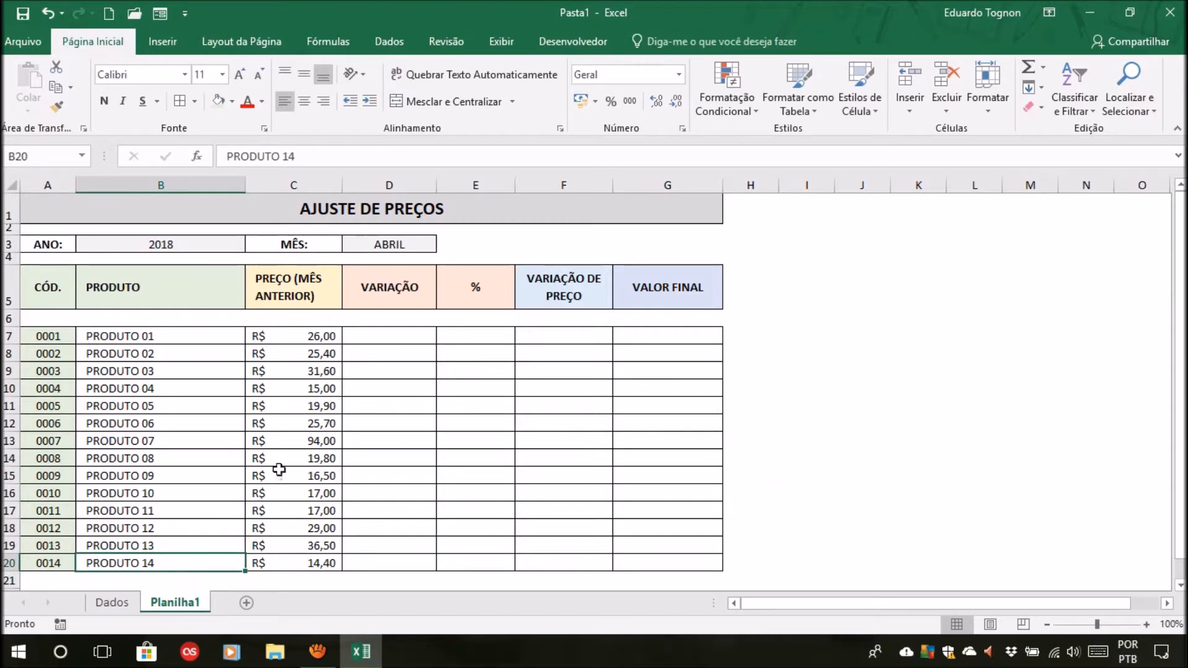
left_click(303, 338)
left_click(306, 354)
left_click(300, 372)
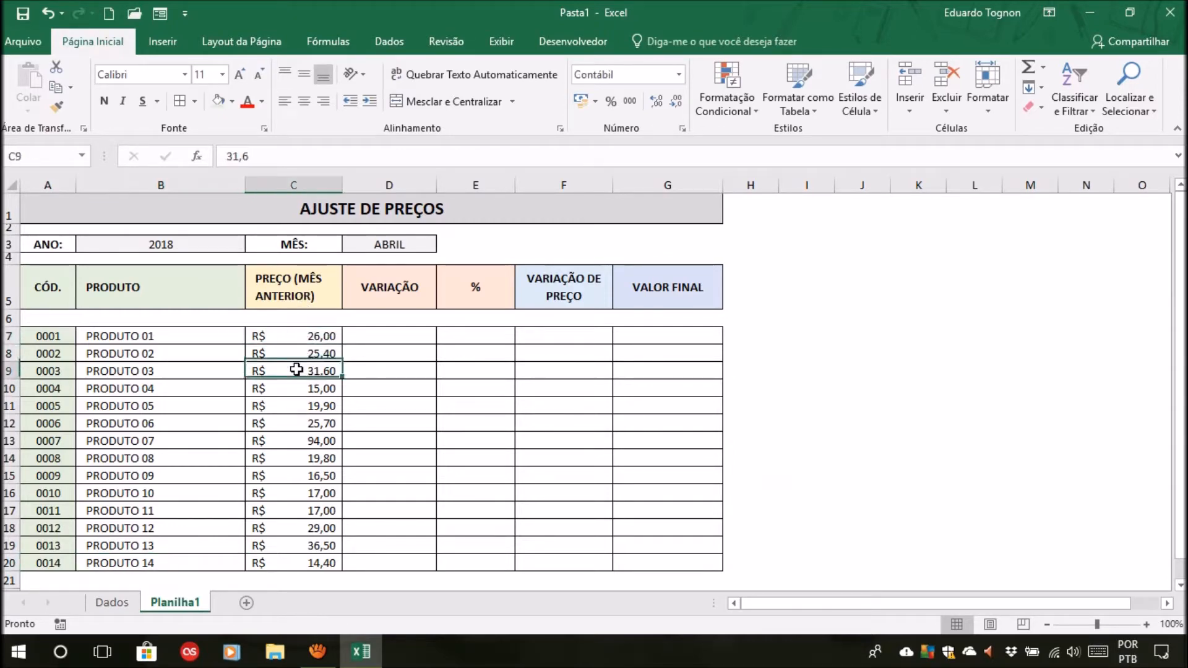
left_click(396, 245)
left_click(320, 341)
left_click(300, 372)
Step: Check the choices offered by the VARIAÇÃO list in D7 and the neighbouring % cell E7
left_click(398, 337)
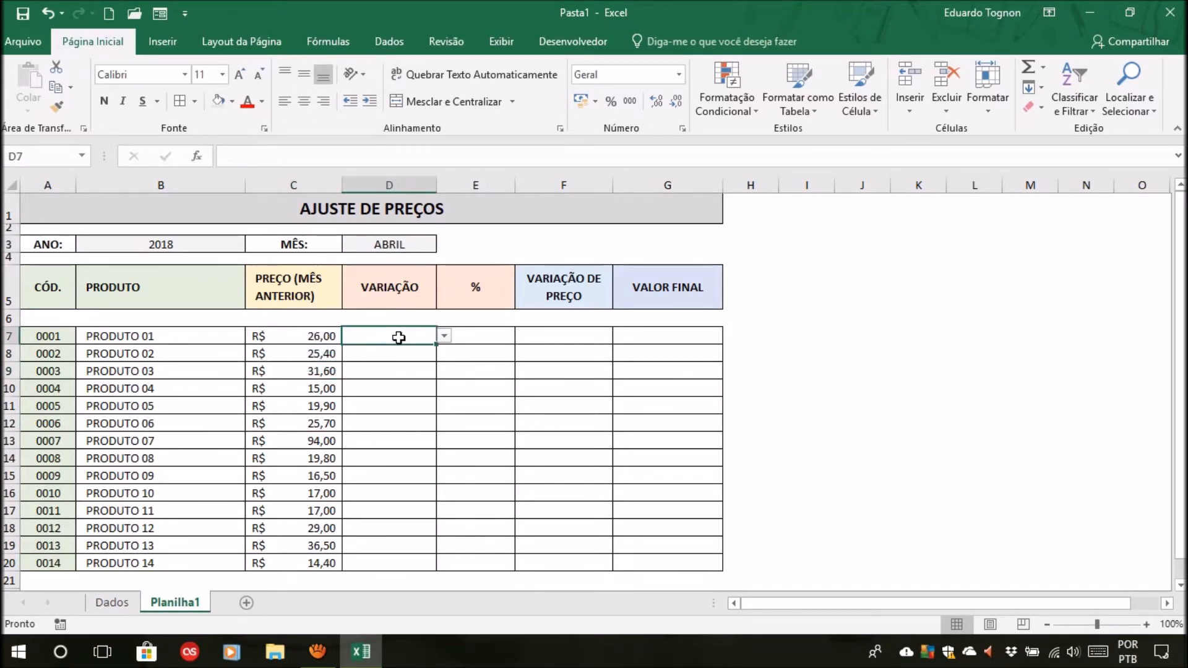
left_click(445, 336)
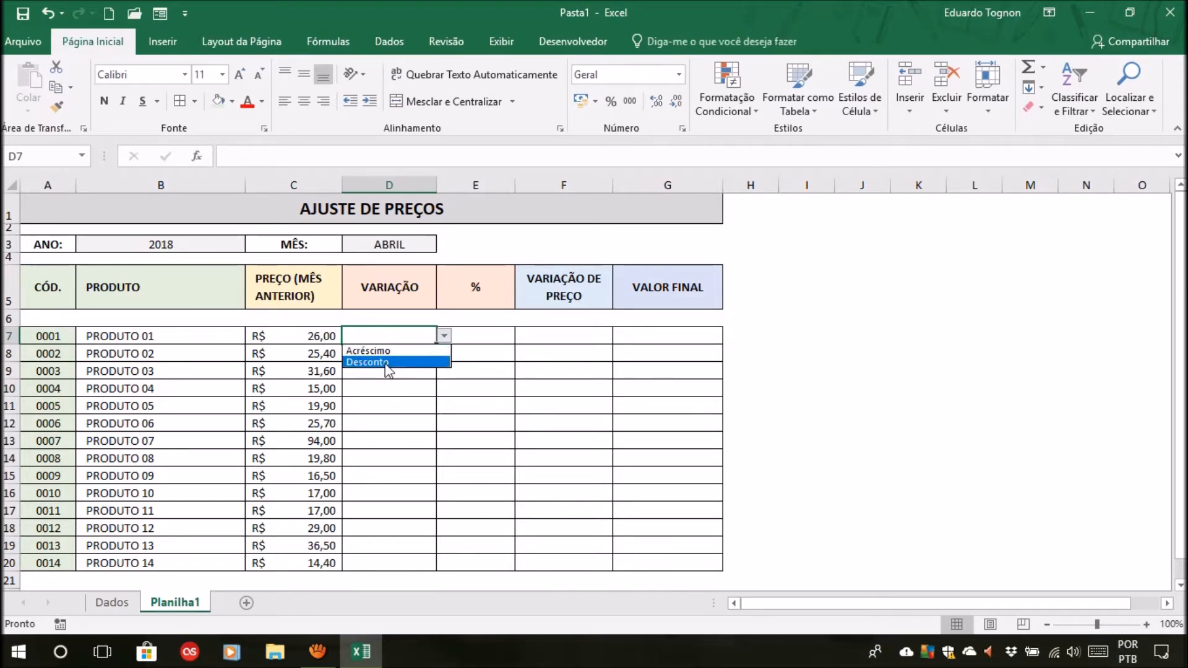
key("Escape")
left_click(492, 339)
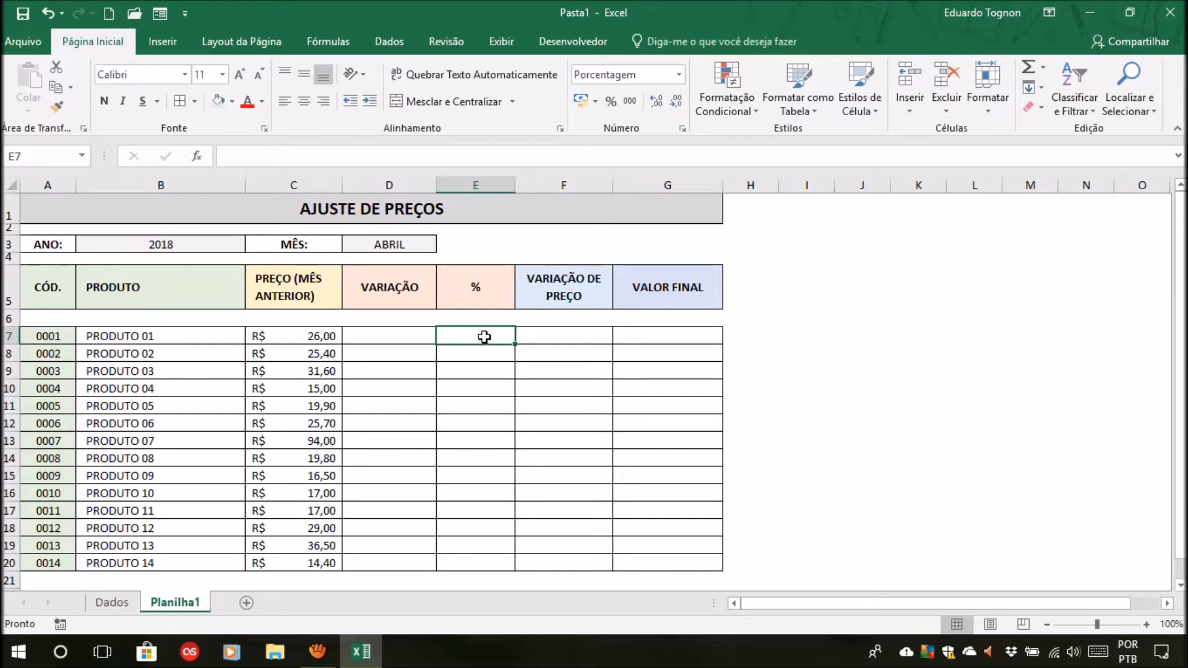
left_click(394, 340)
left_click(444, 335)
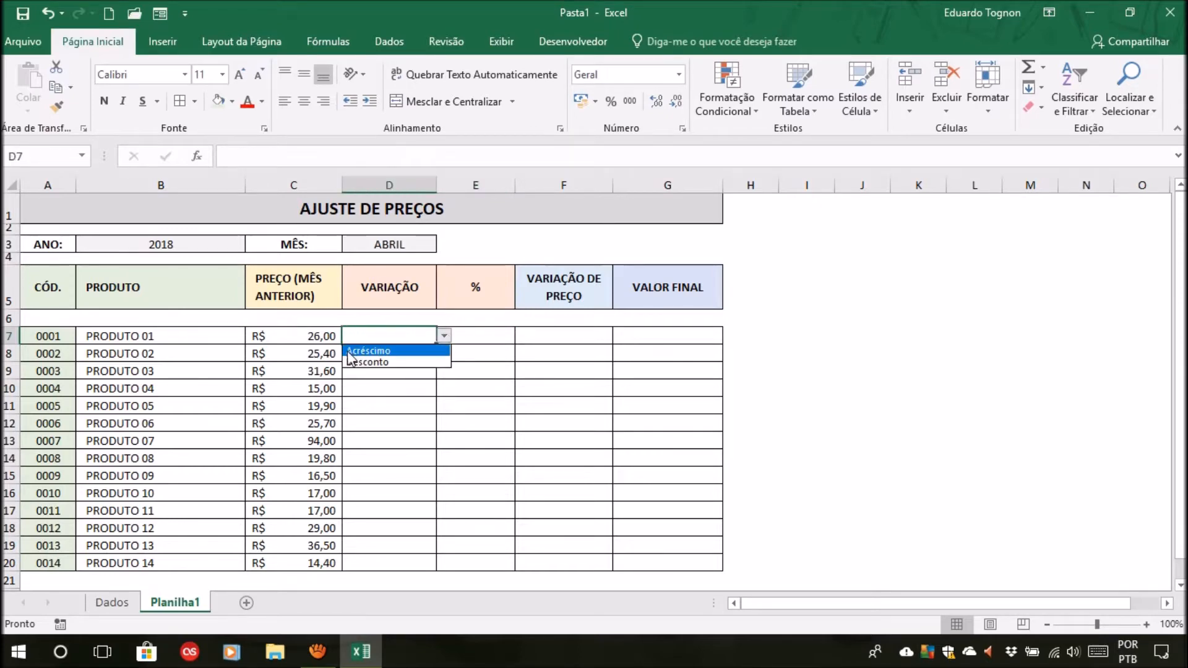
left_click(493, 331)
left_click(496, 331)
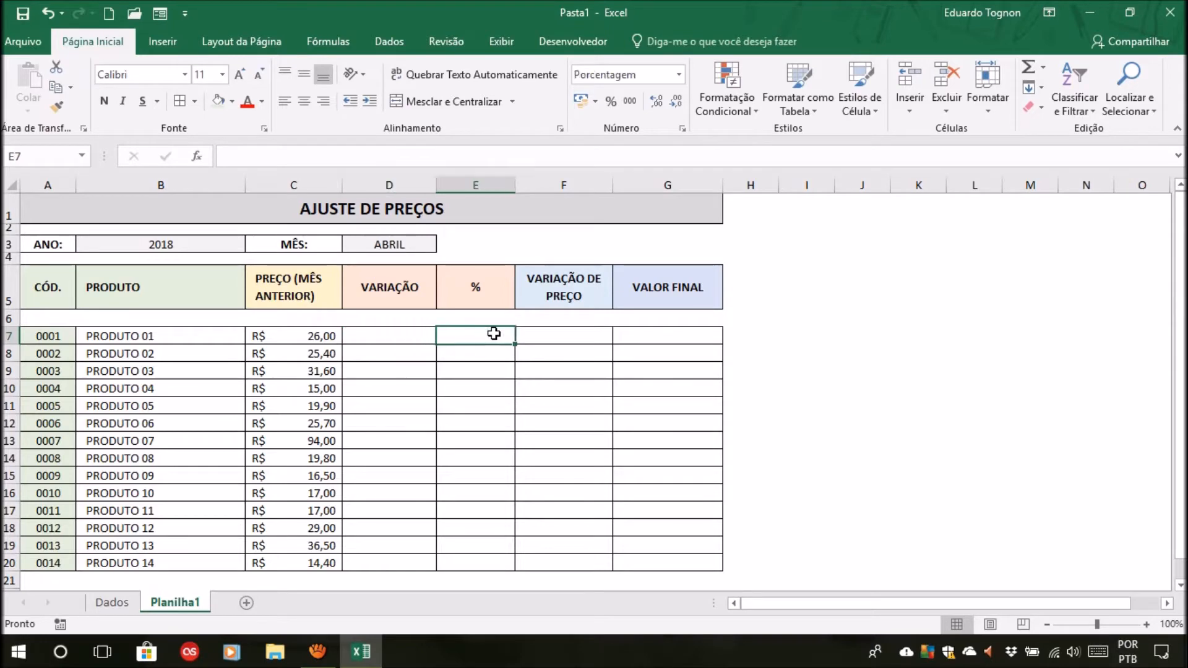
Step: Review the VARIAÇÃO DE PREÇO and VALOR FINAL cells in row 7 together with the VARIAÇÃO choices for PRODUTO 01
left_click(579, 339)
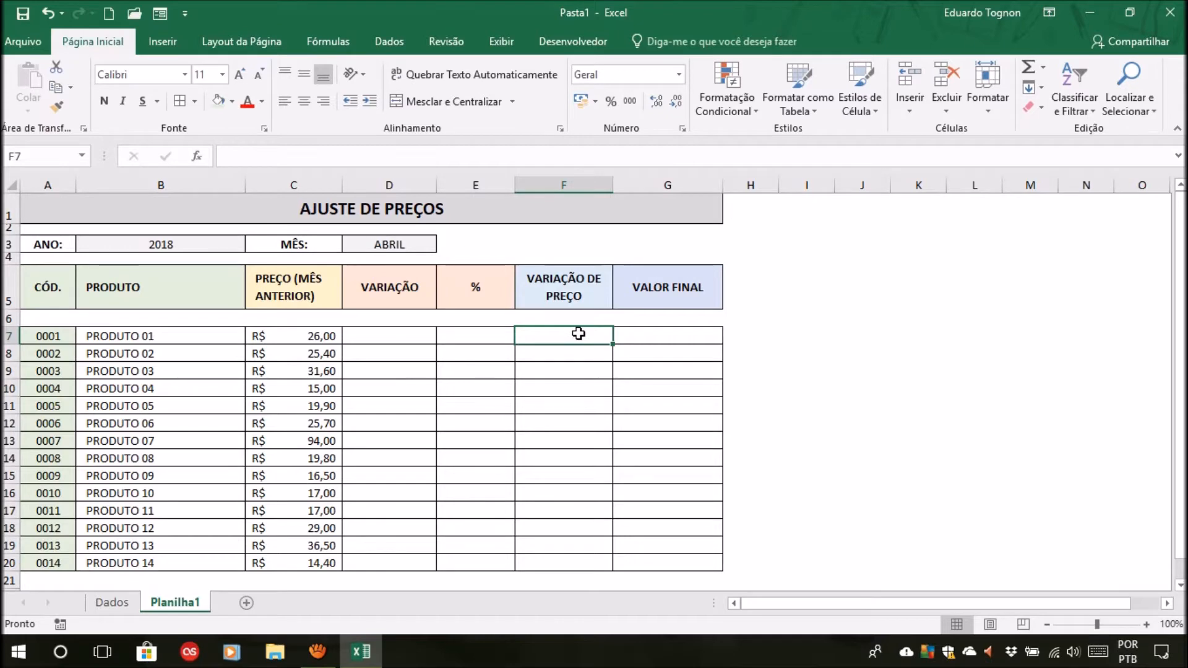
left_click(675, 325)
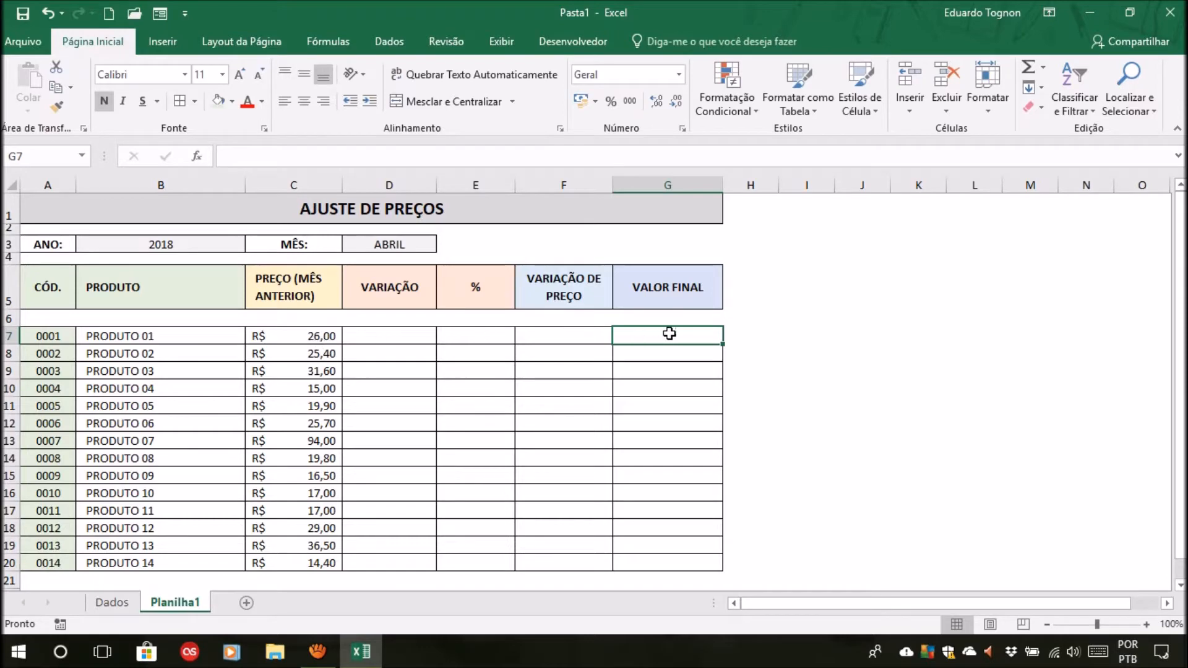
left_click(831, 340)
left_click(369, 333)
left_click(489, 335)
left_click(560, 334)
left_click(668, 334)
left_click(399, 337)
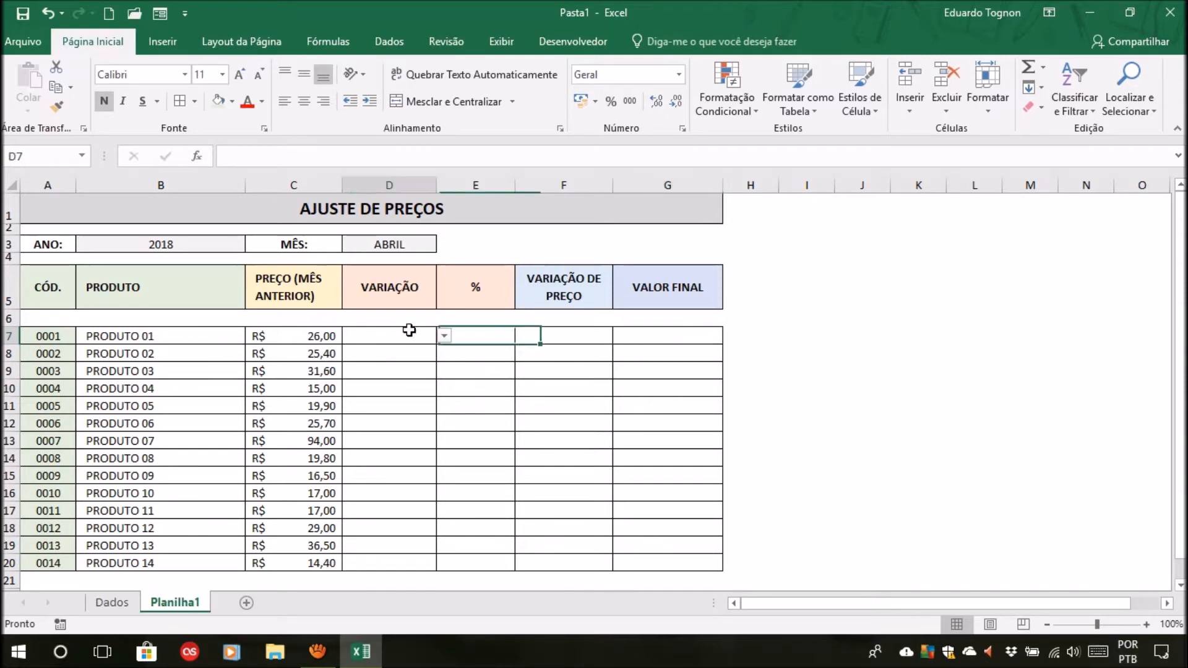
left_click(444, 335)
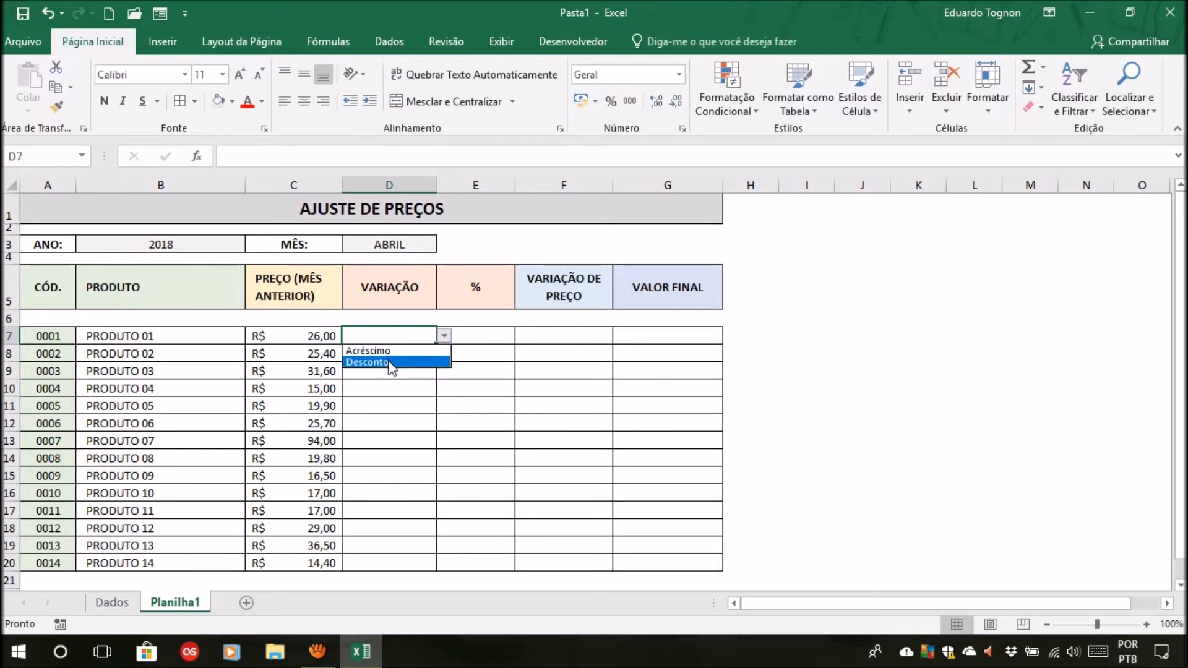
left_click(382, 404)
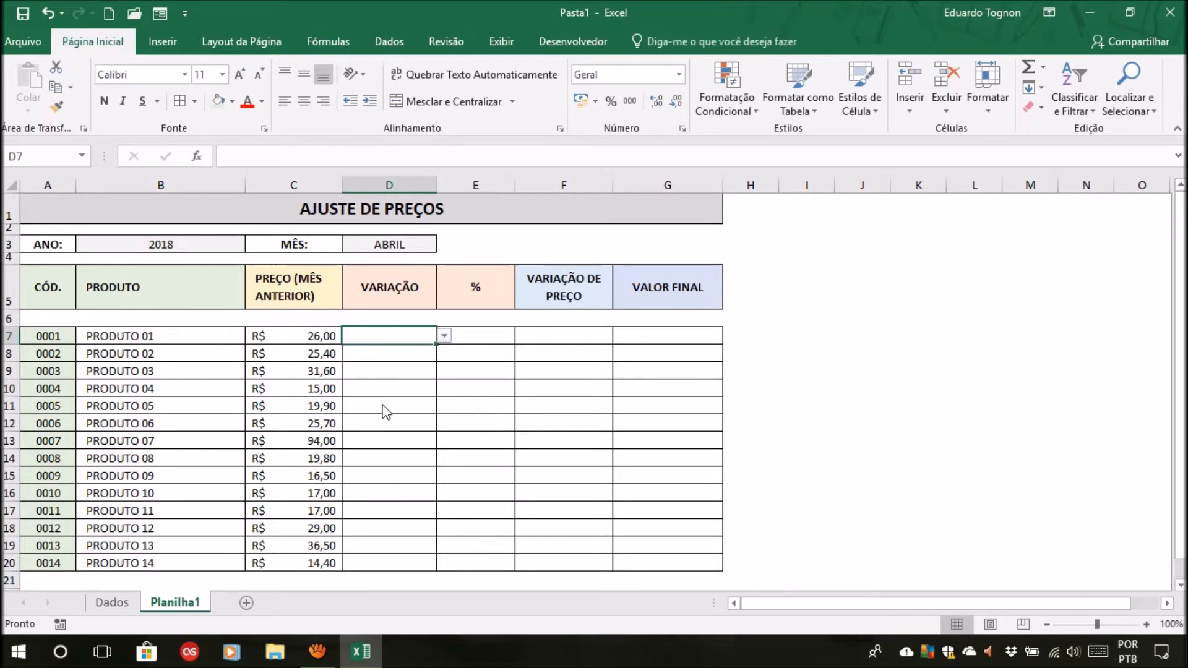
Step: Apply the Porcentagem number format to the % column cells E7:E20
left_click(474, 333)
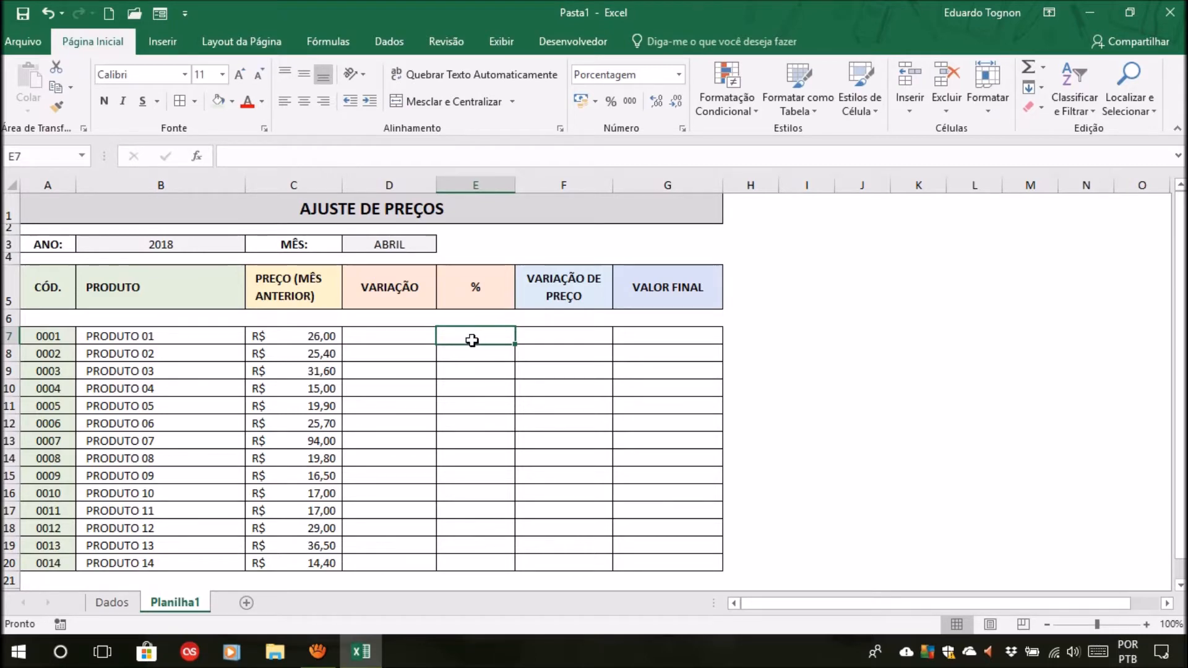
left_click_drag(470, 337, 472, 565)
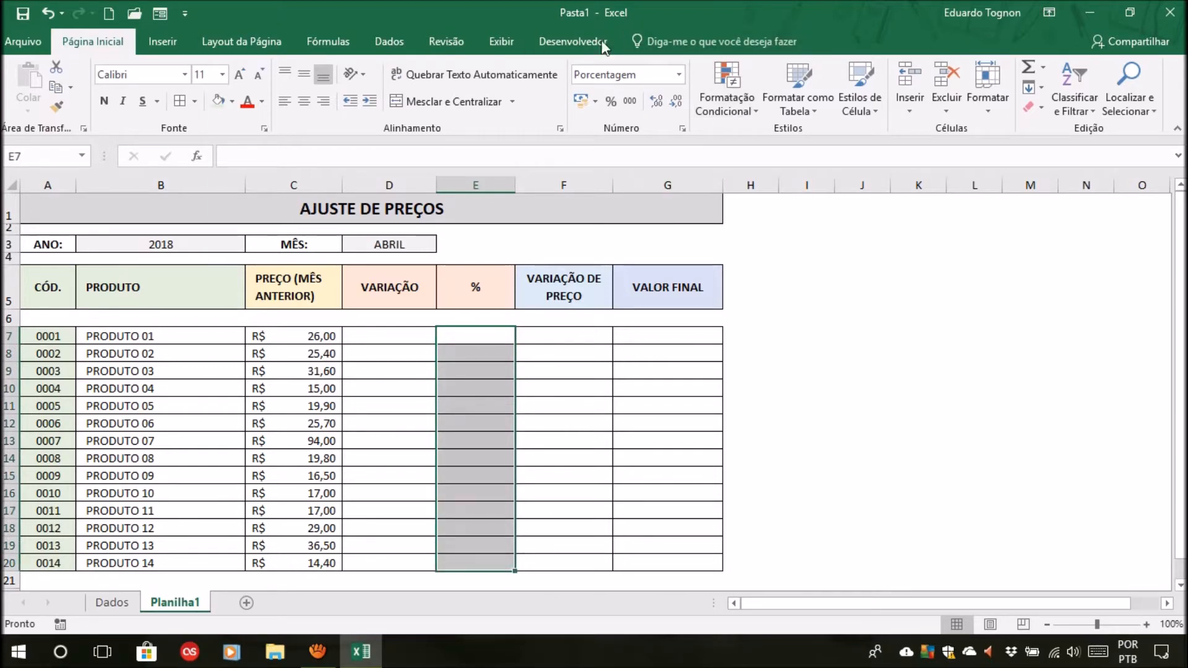
left_click_drag(469, 333, 473, 566)
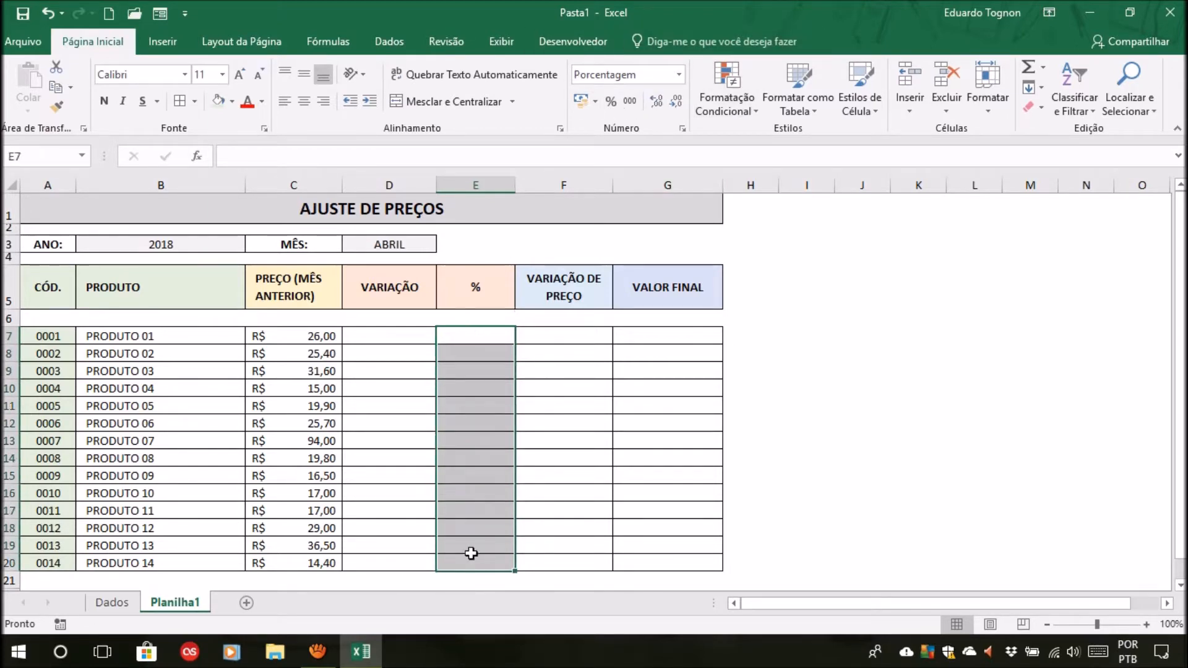
left_click(678, 74)
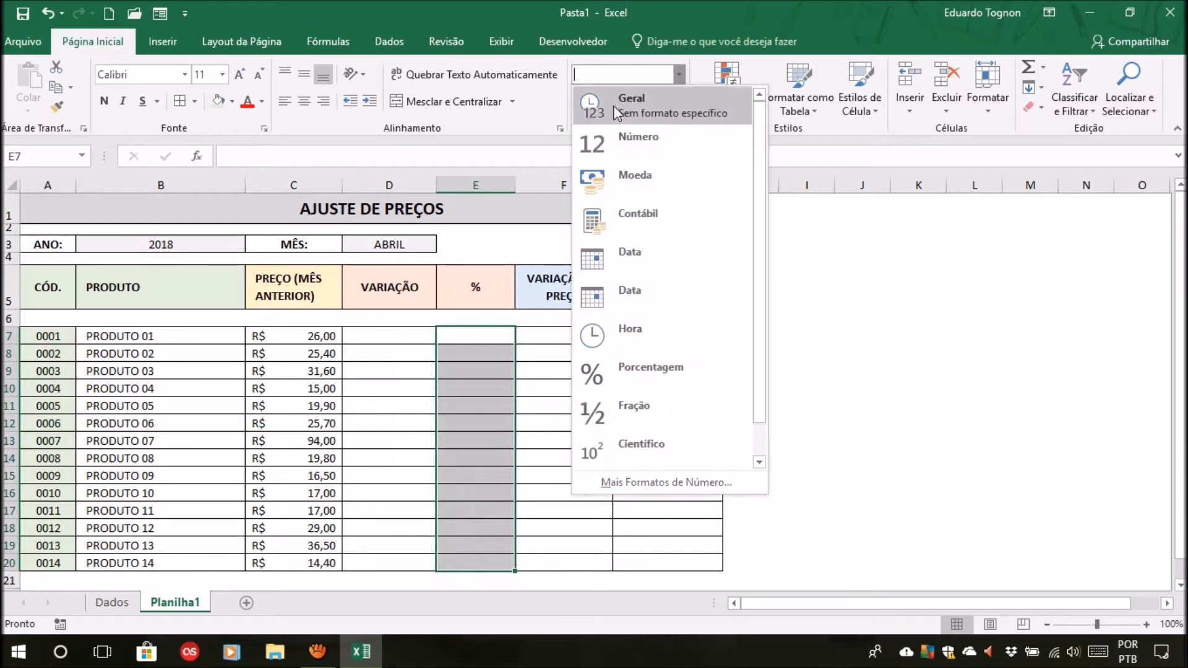
left_click(636, 372)
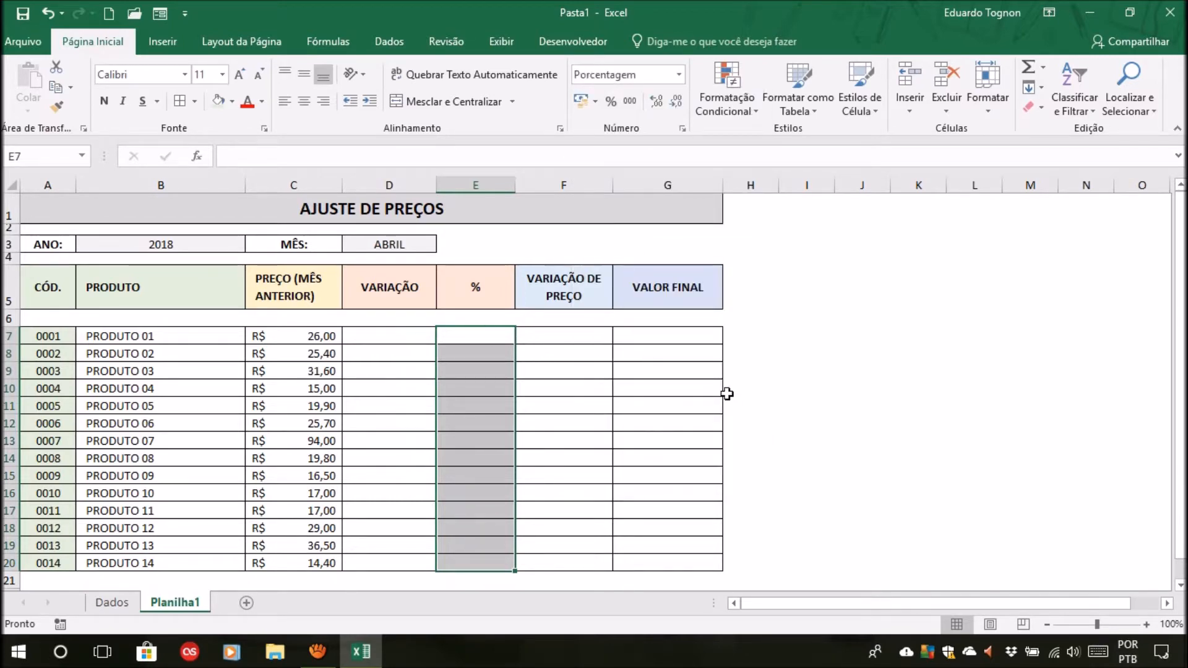
Step: Enter 6 as a test percentage in E7 and clear the cell again
left_click(477, 335)
type("6")
key("Return")
left_click(483, 338)
key("Delete")
Step: Inspect the VARIAÇÃO drop-down choices in D7 without picking one
left_click(413, 337)
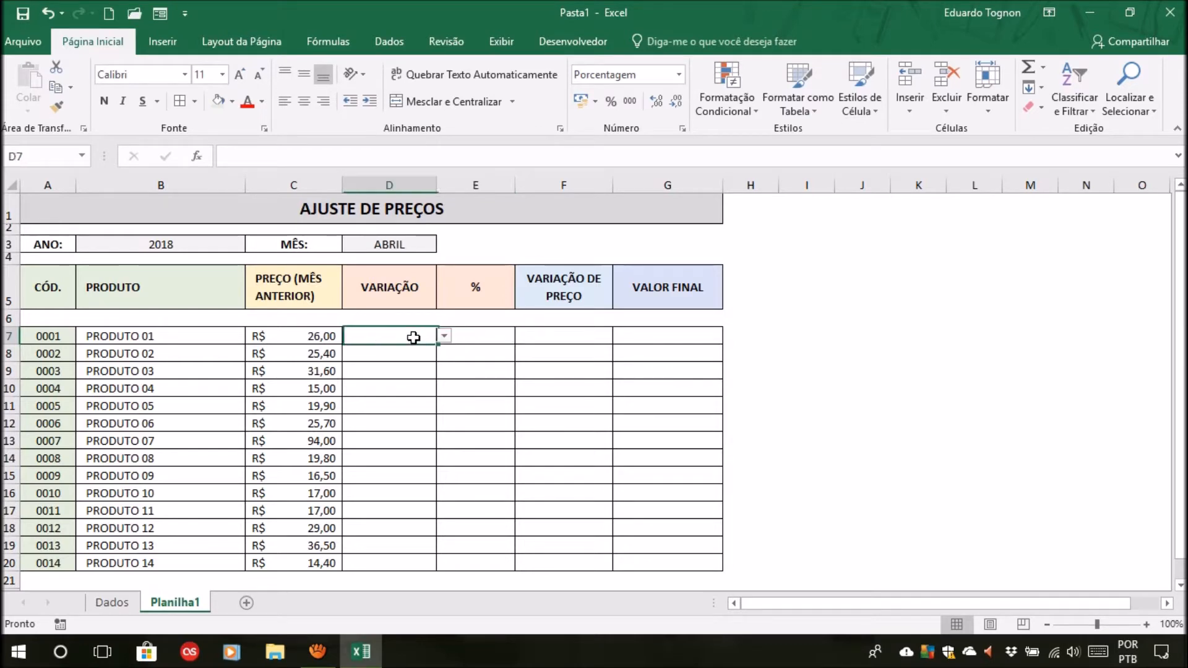
left_click(444, 336)
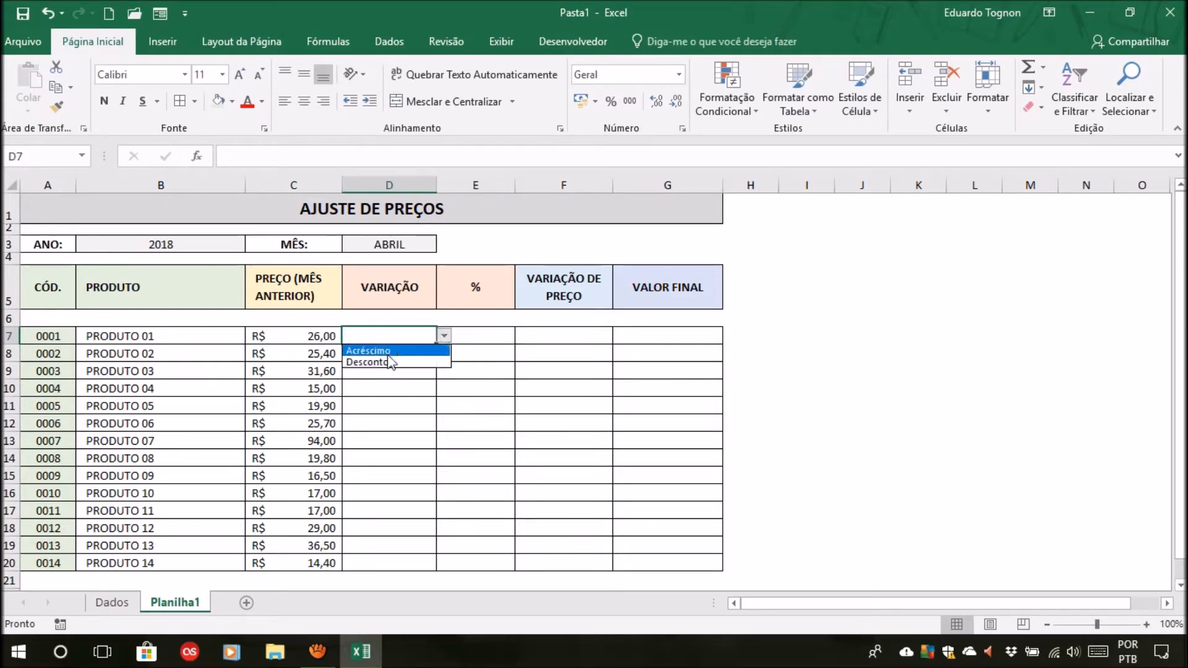
left_click(434, 411)
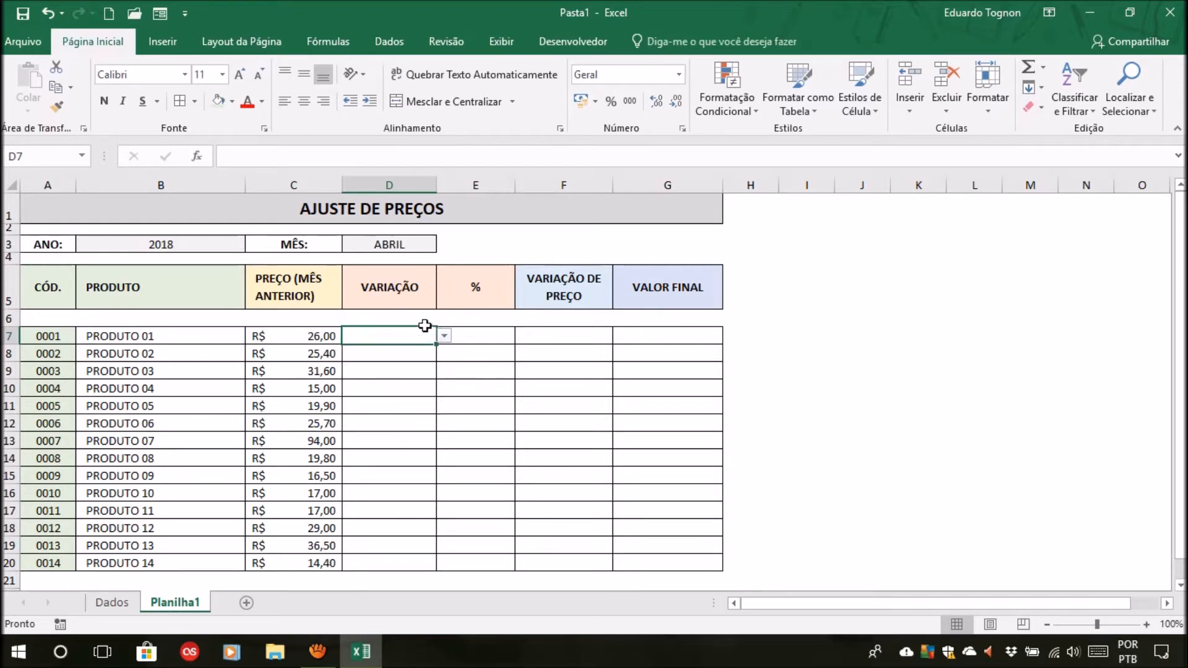
left_click(446, 336)
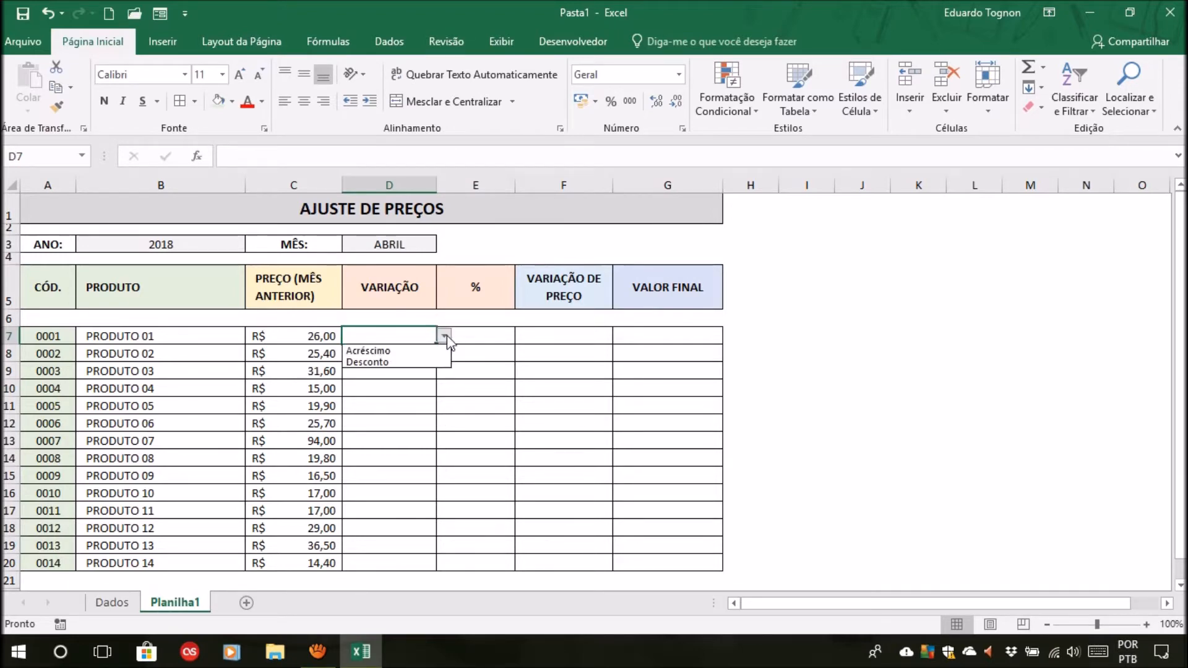
left_click(604, 362)
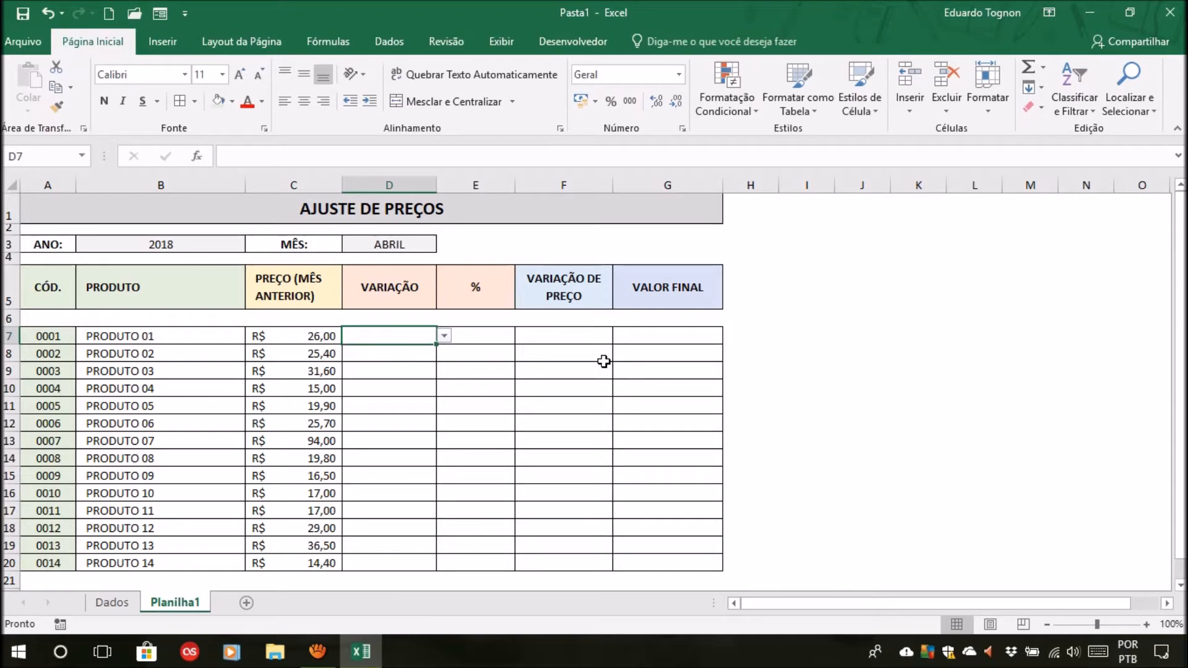
Step: Examine the row 7 cells for VARIAÇÃO, %, VARIAÇÃO DE PREÇO and VALOR FINAL, including the list in D7
left_click(575, 333)
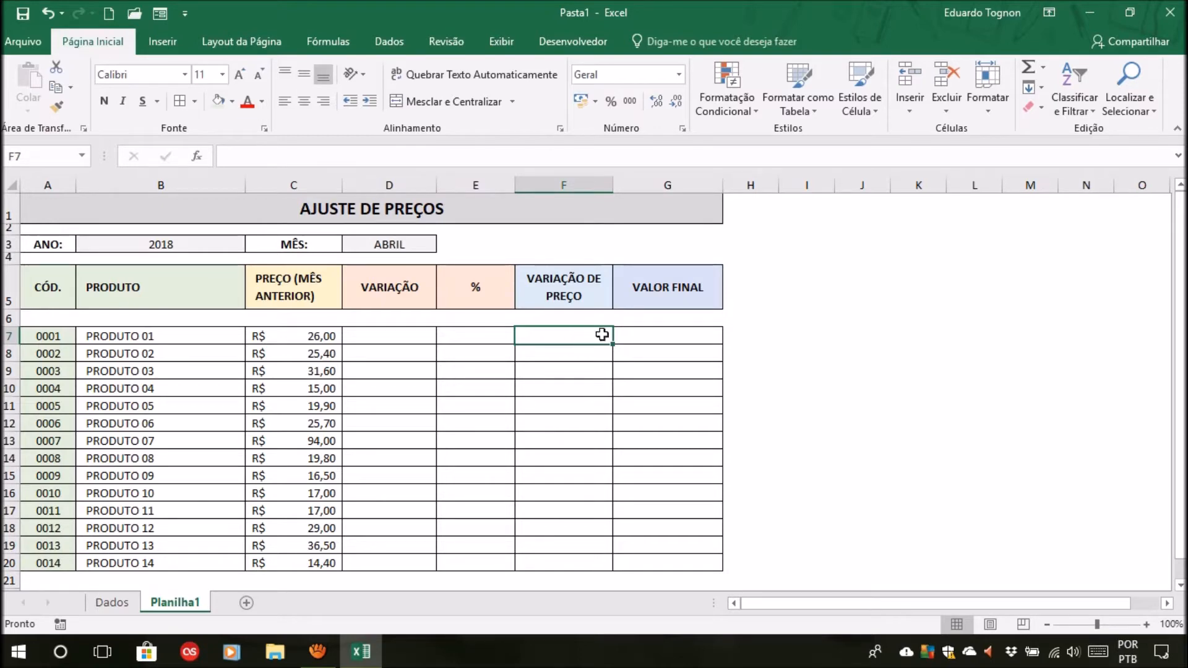
left_click(661, 332)
left_click(562, 332)
left_click(473, 339)
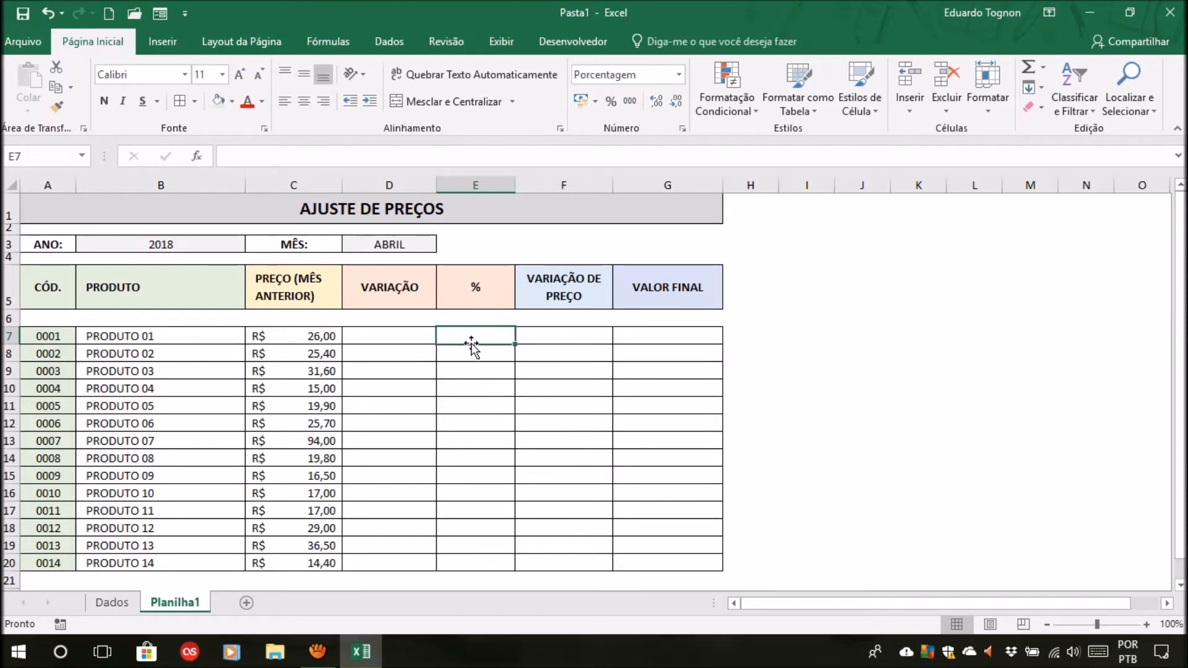
left_click(394, 334)
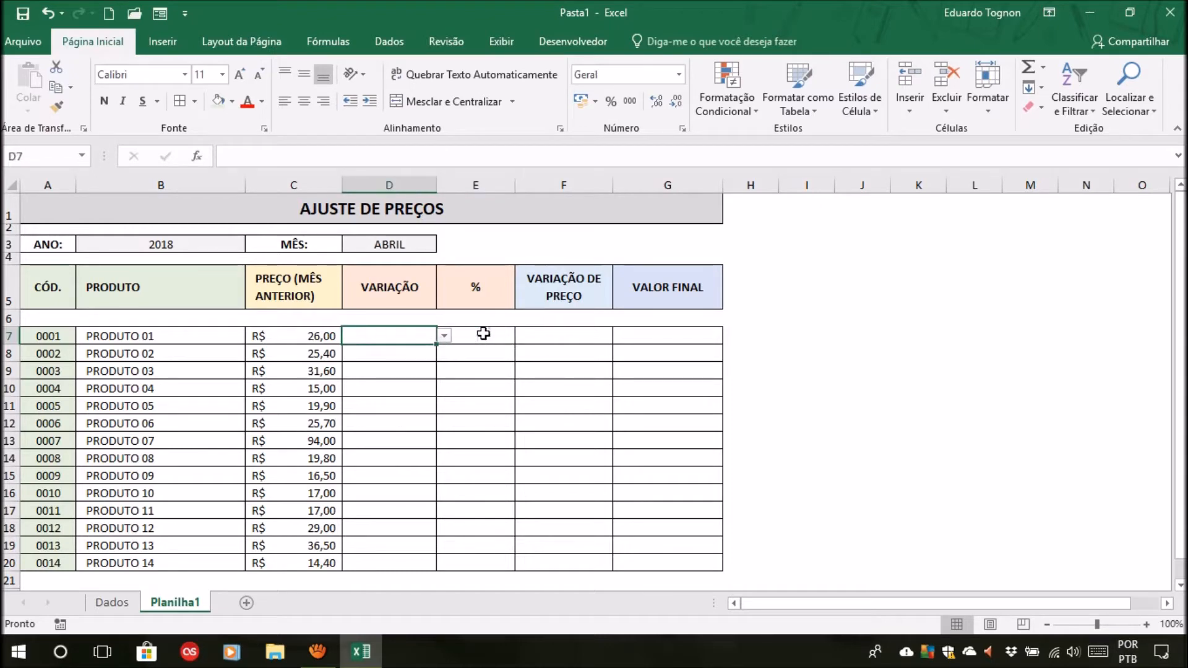
left_click(445, 336)
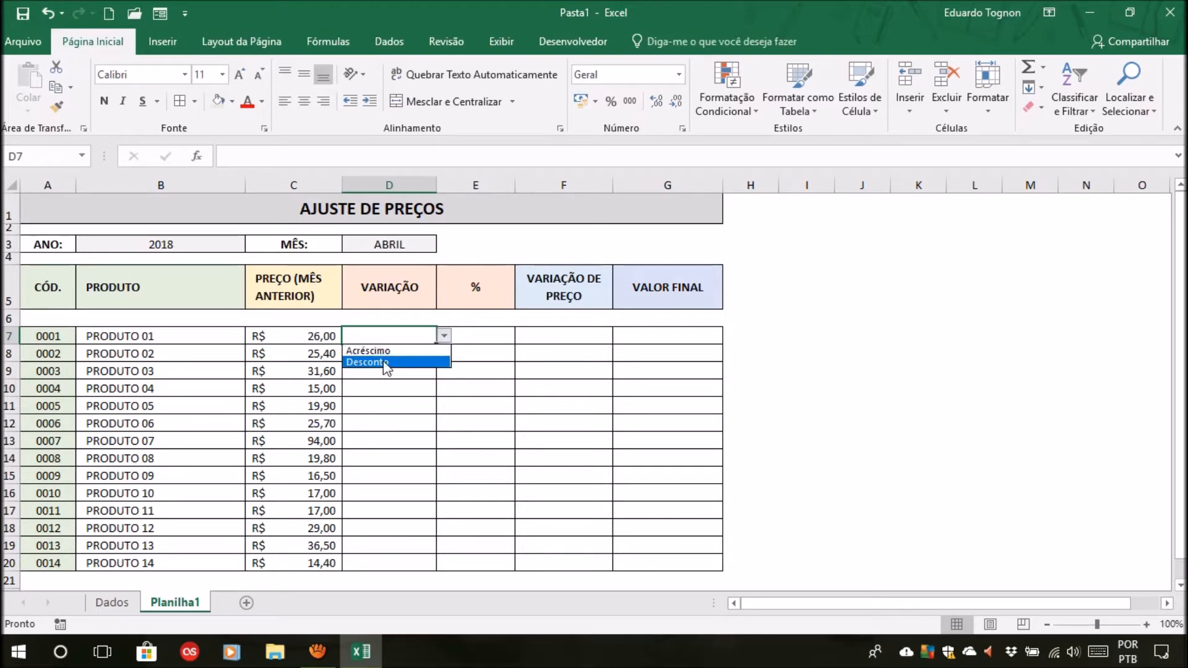
left_click(484, 337)
left_click(483, 333)
left_click(392, 335)
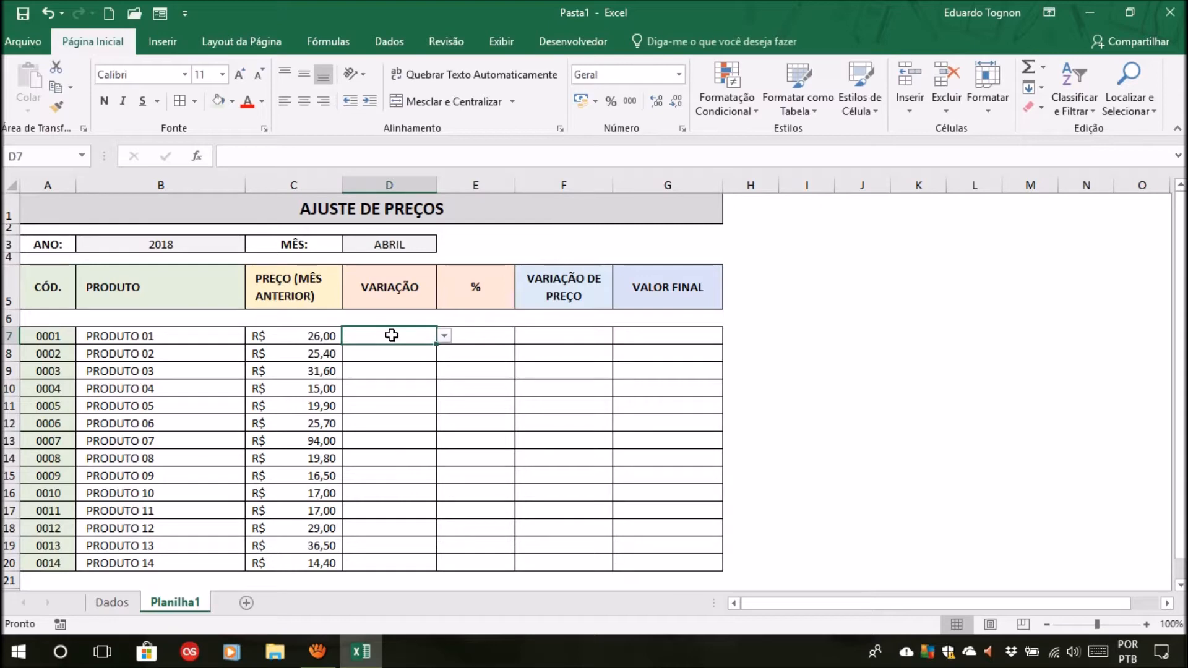
left_click(480, 332)
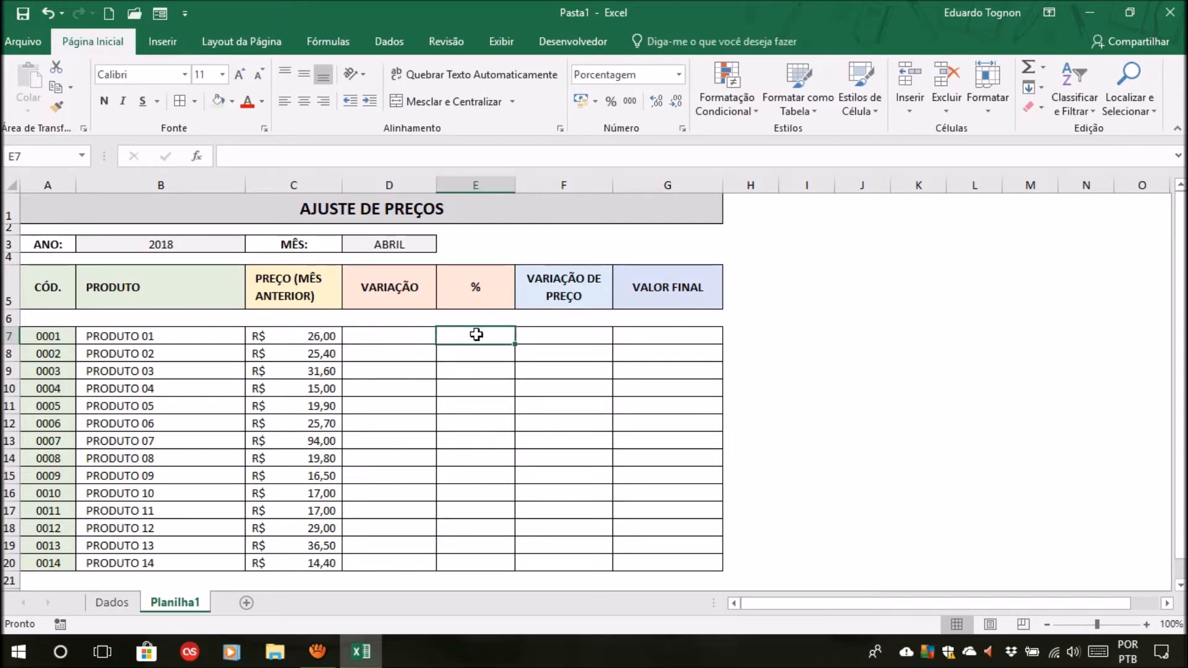
left_click(696, 341)
left_click(550, 341)
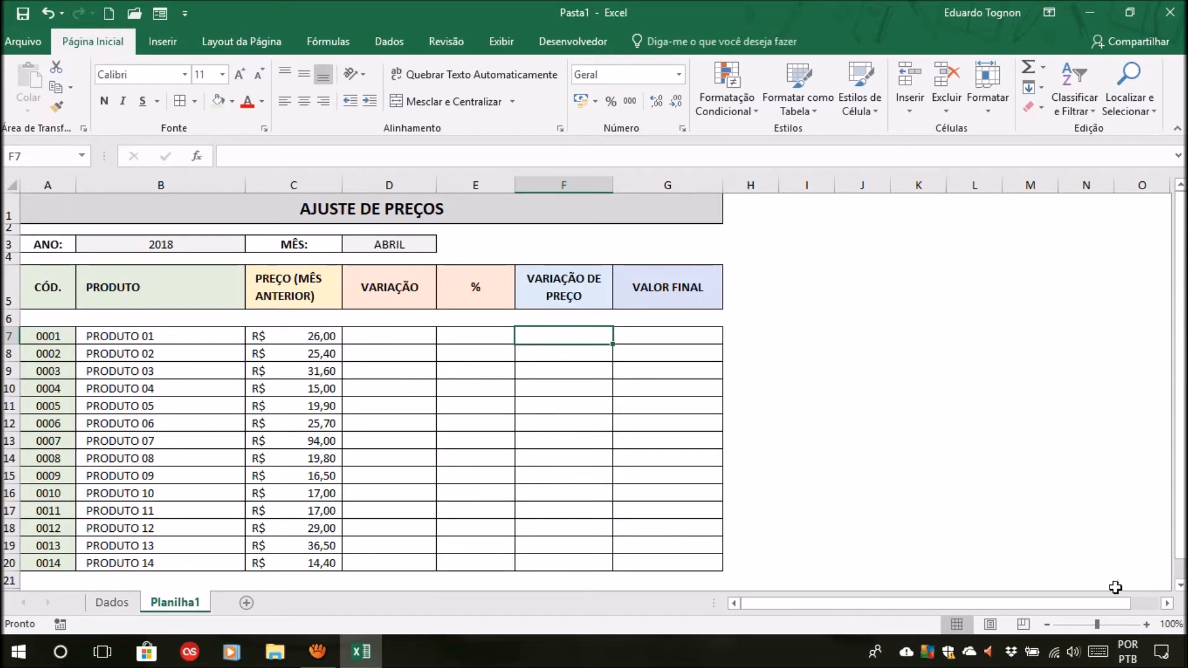
Step: Zoom the worksheet to 140% and bring the row 5 headers and first product rows into view
left_click(1147, 625)
left_click(1147, 625)
left_click(1147, 625)
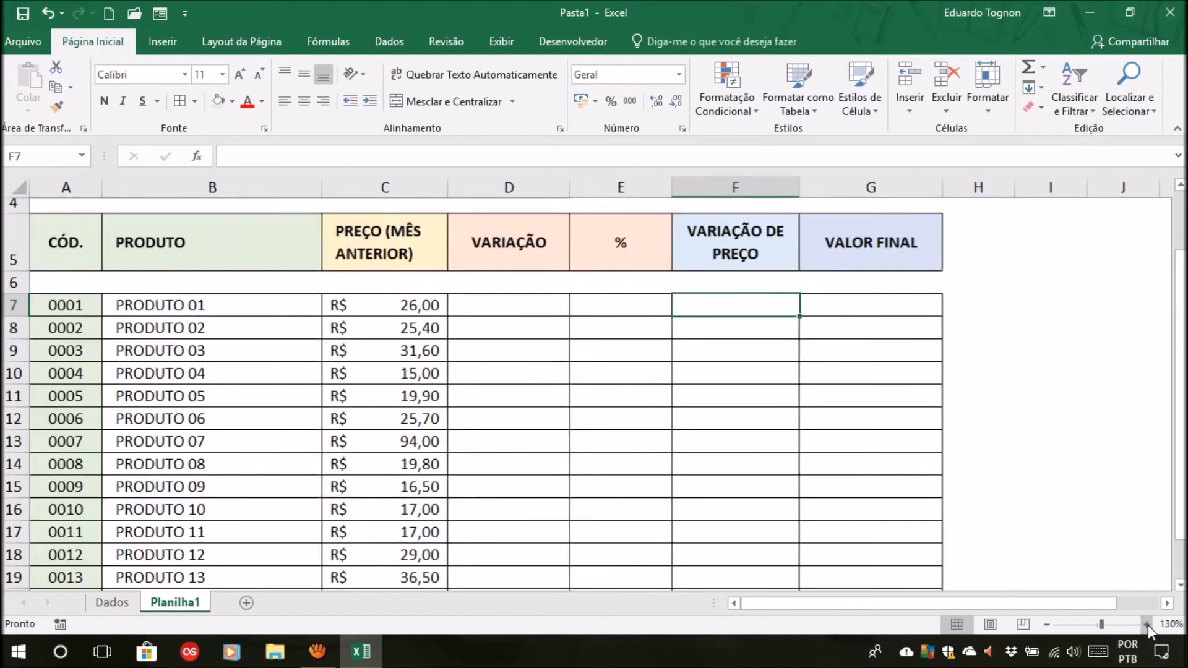
left_click(1147, 625)
left_click(1147, 625)
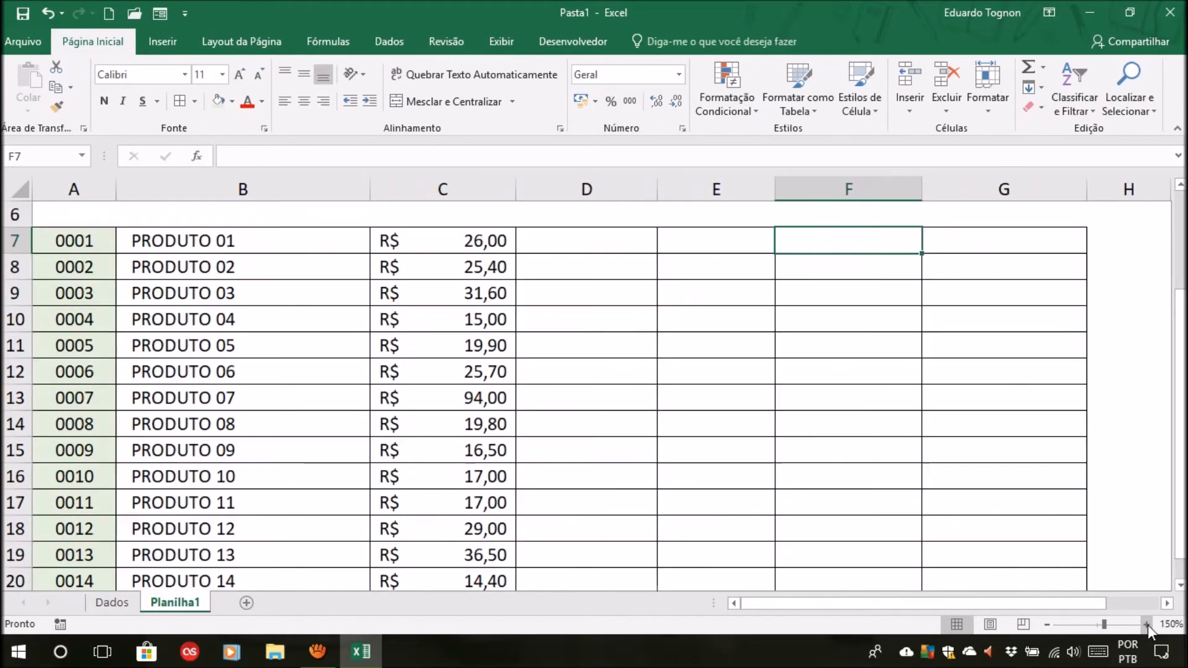
left_click(1047, 625)
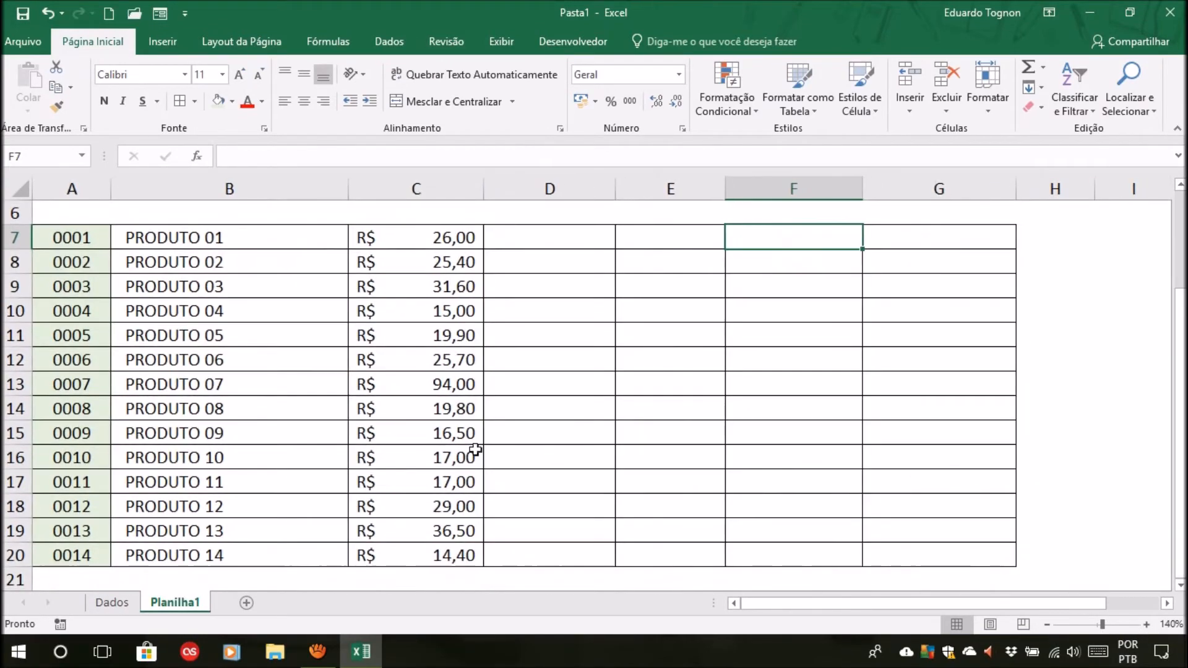
scroll(280, 365, "up", 2)
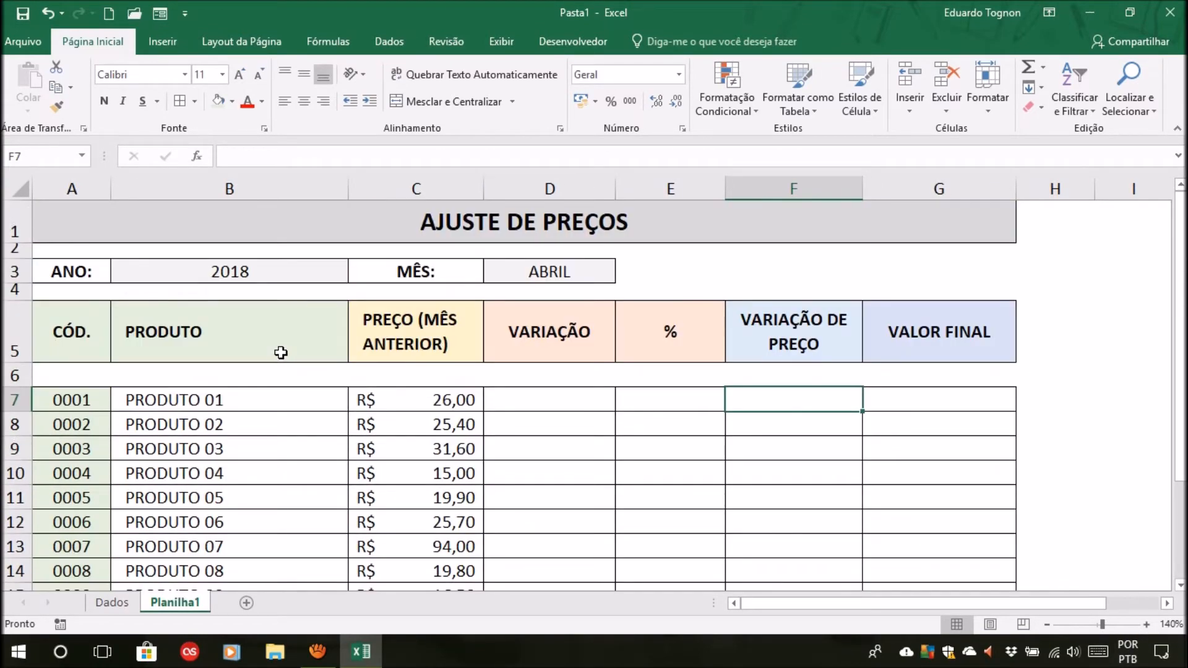
scroll(281, 353, "down", 1)
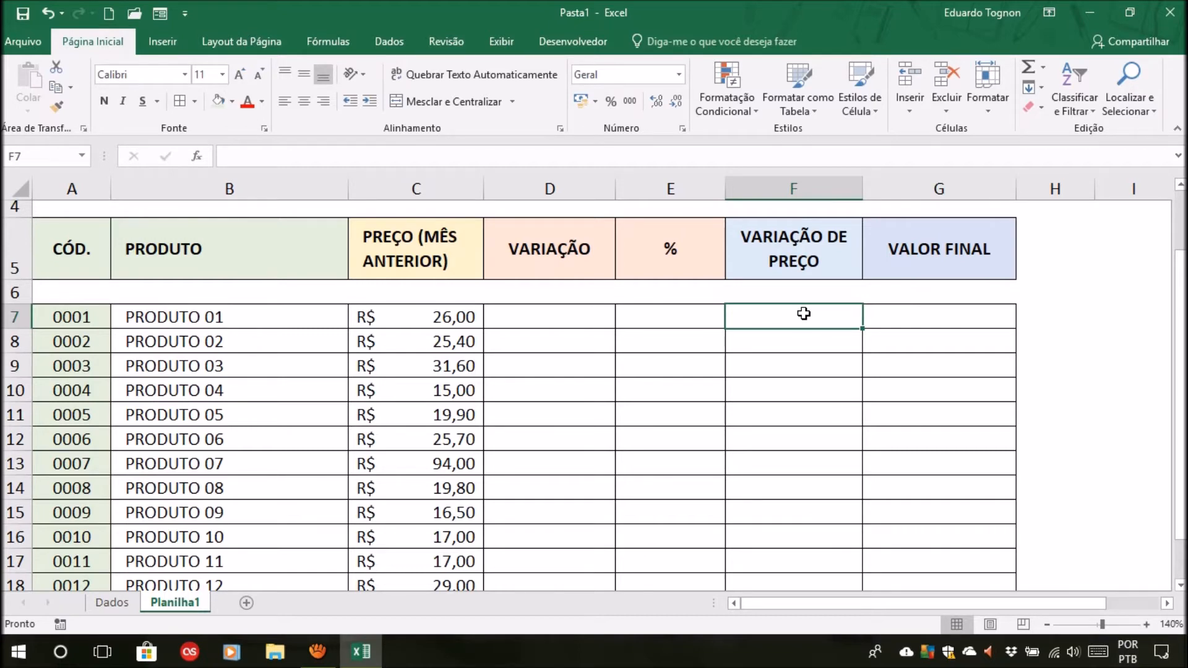
Step: Start an SE formula in F7 with the logical test D7="Acréscimo"
type("=SE")
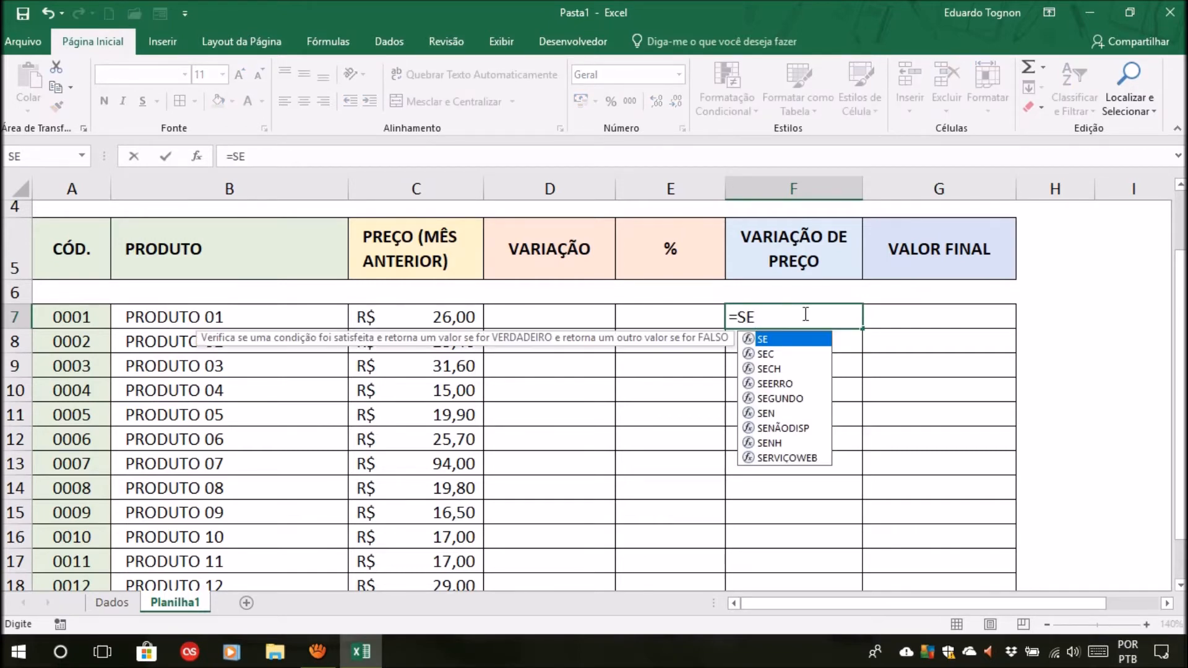
type("(")
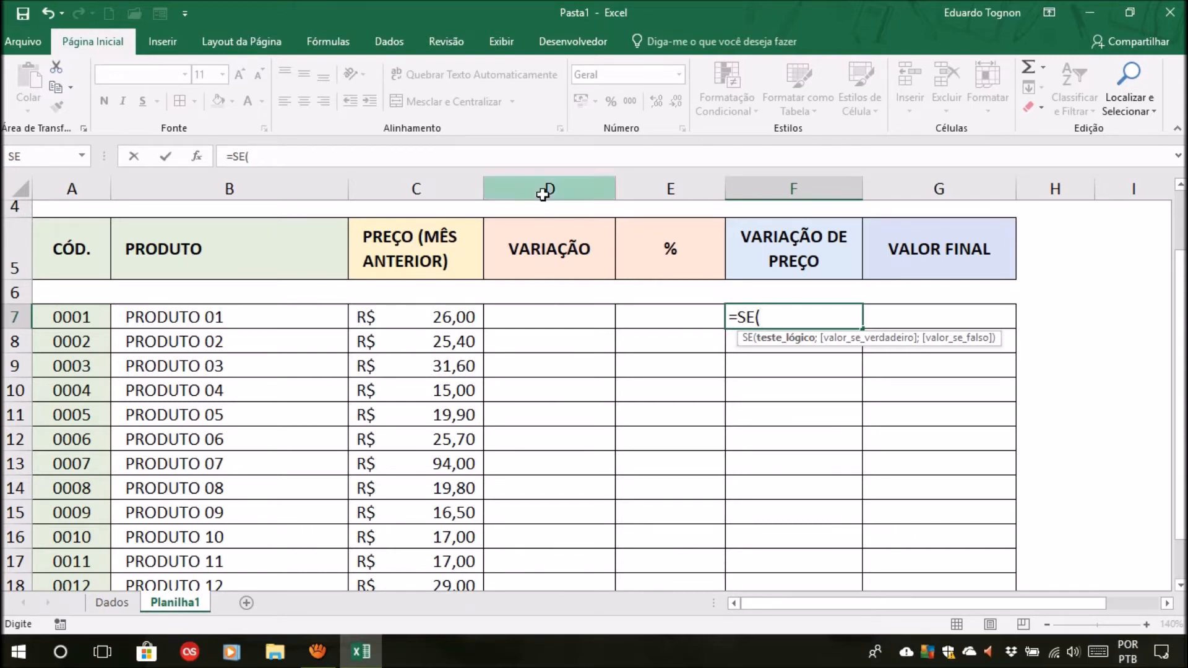
left_click(537, 315)
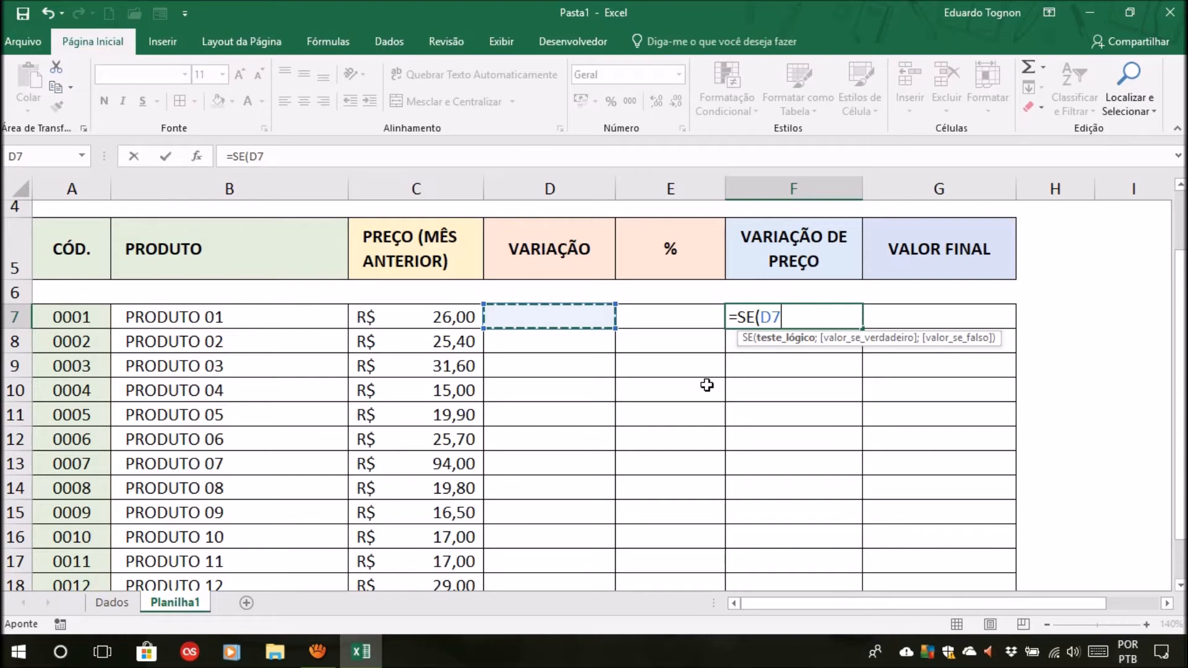
type("=")
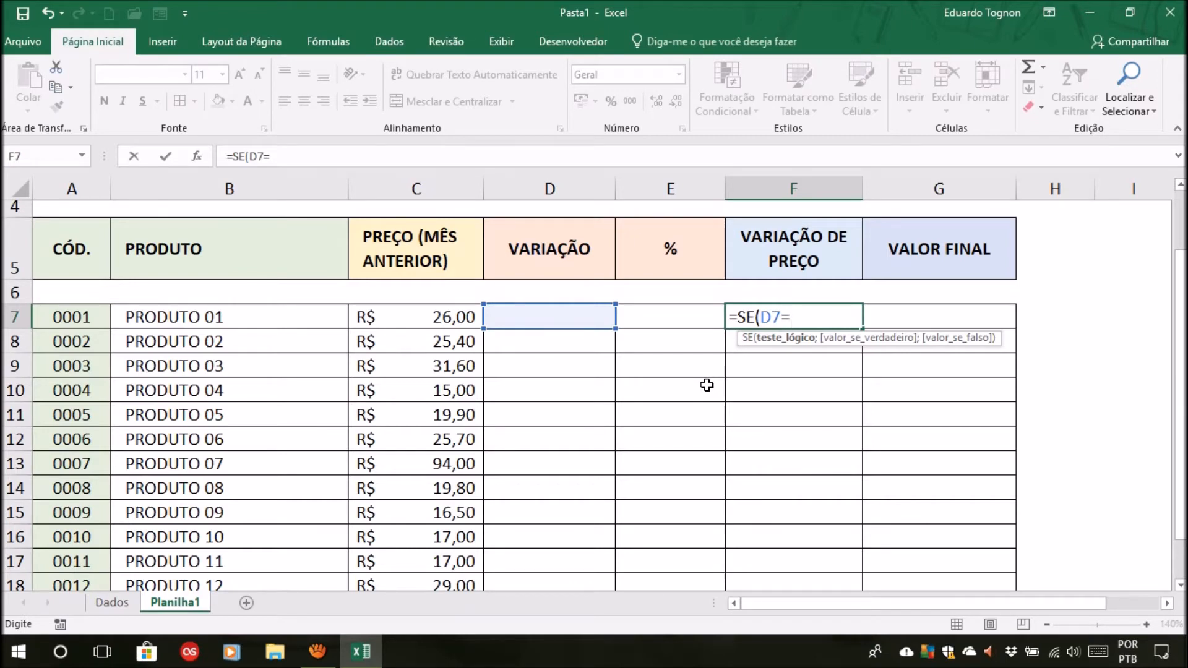
type("\"")
type("al")
key("BackSpace")
key("BackSpace")
type("Acréscimo")
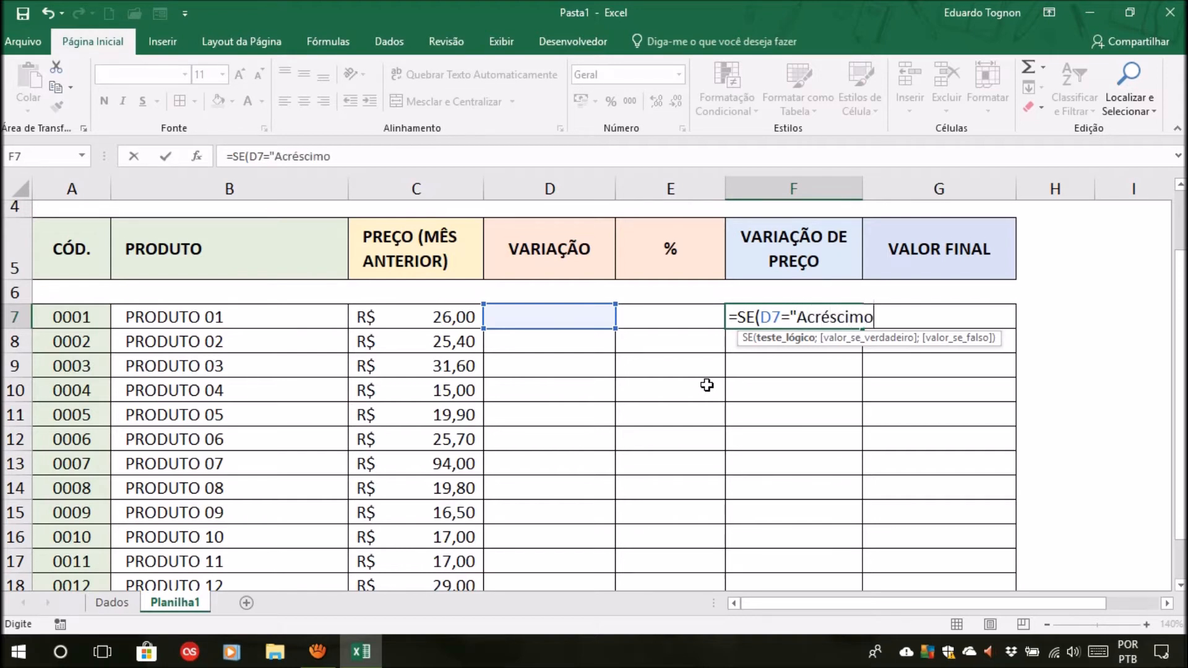
type("\"")
type(";")
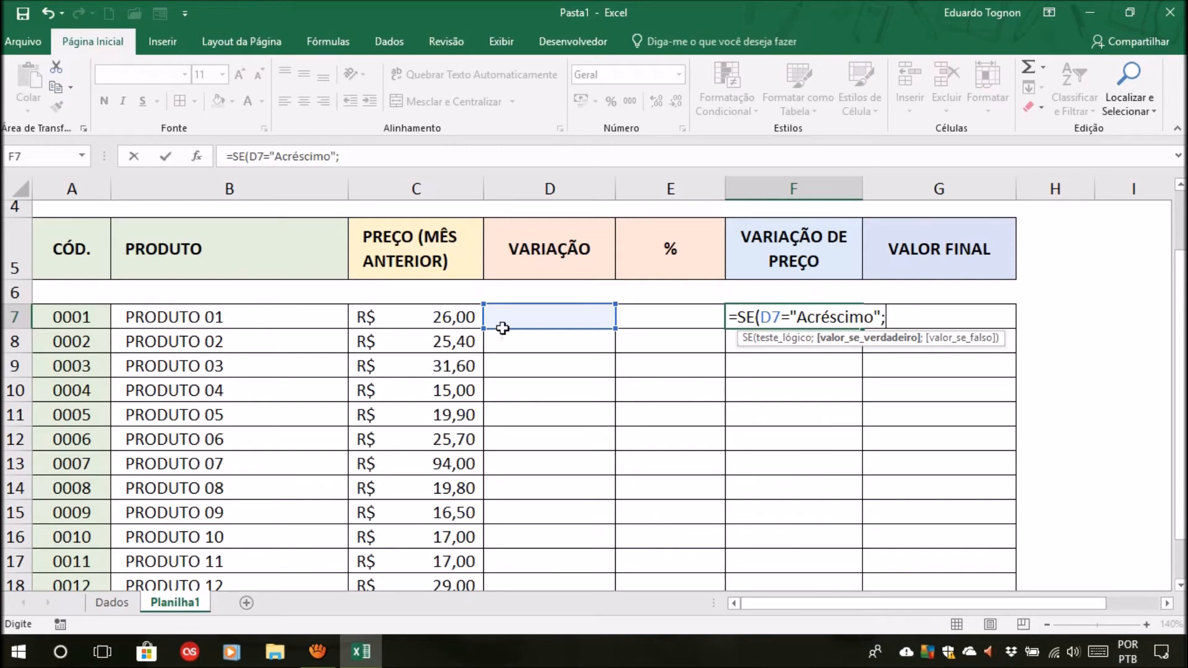
Step: Set the F7 formula's value-if-true argument to C7*E7, the previous price times the percentage
left_click(441, 319)
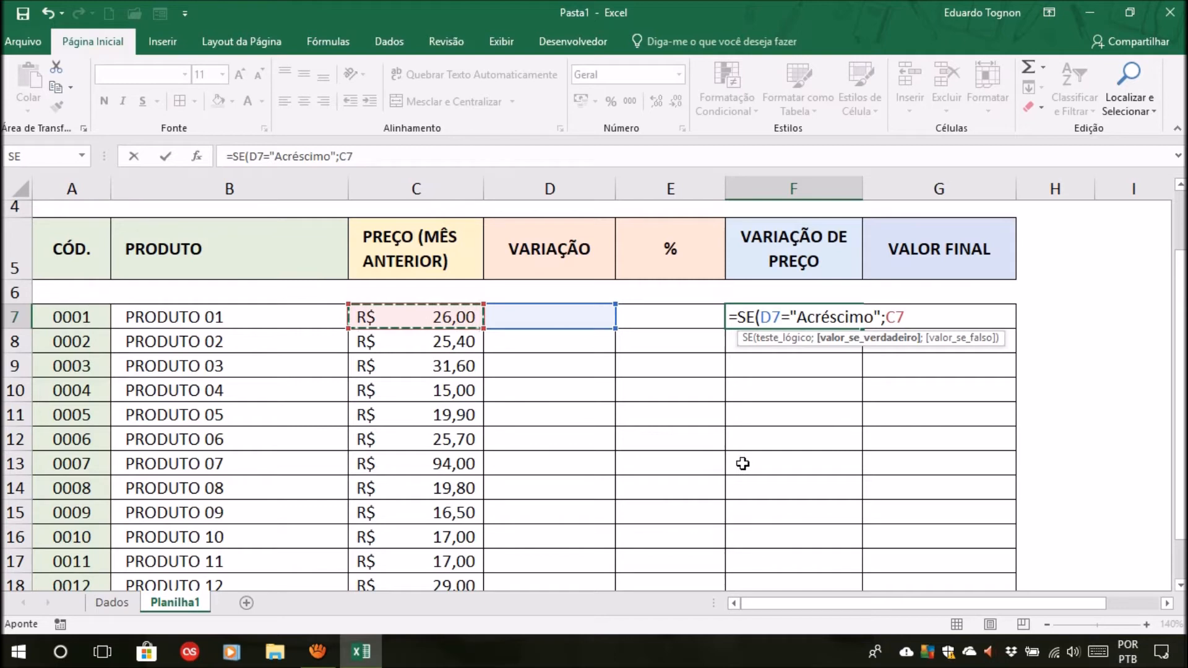
type("*")
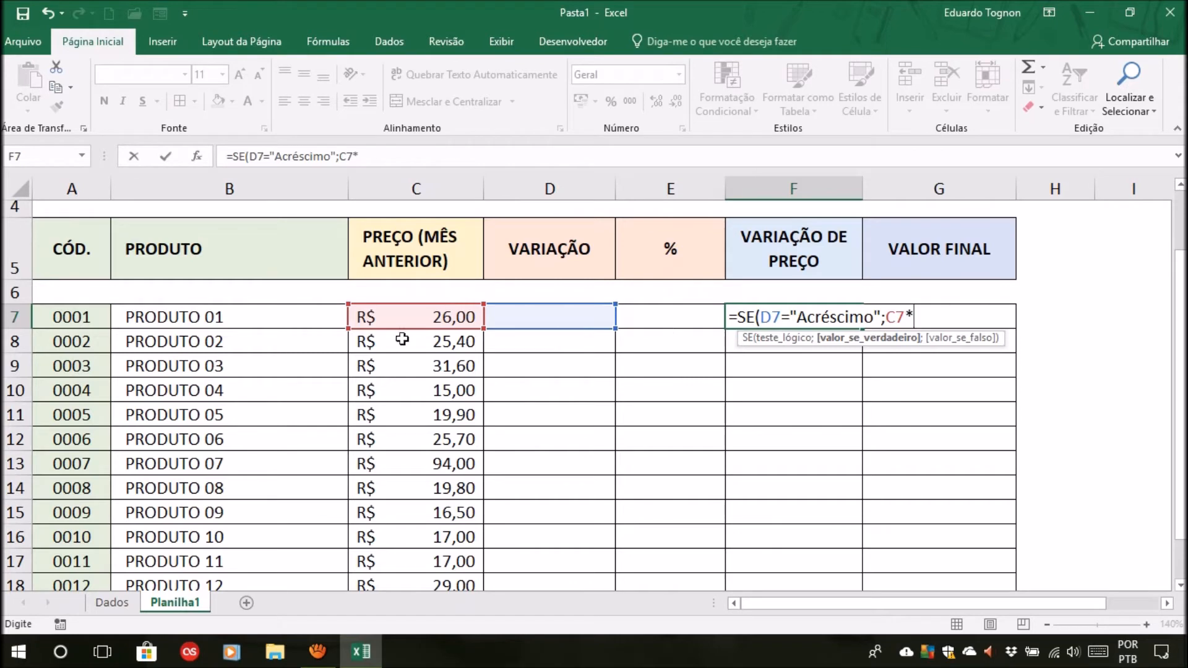
left_click(686, 316)
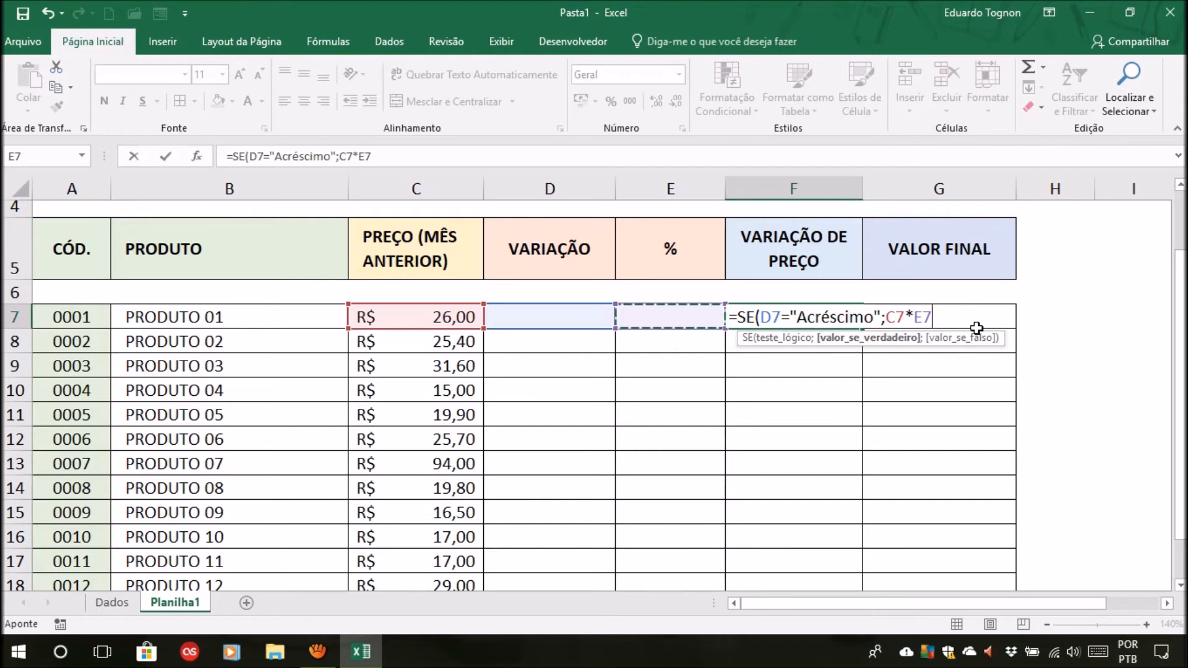
Step: Complete the F7 formula with -(C7*E7) as the value-if-false argument and enter it
type(";-")
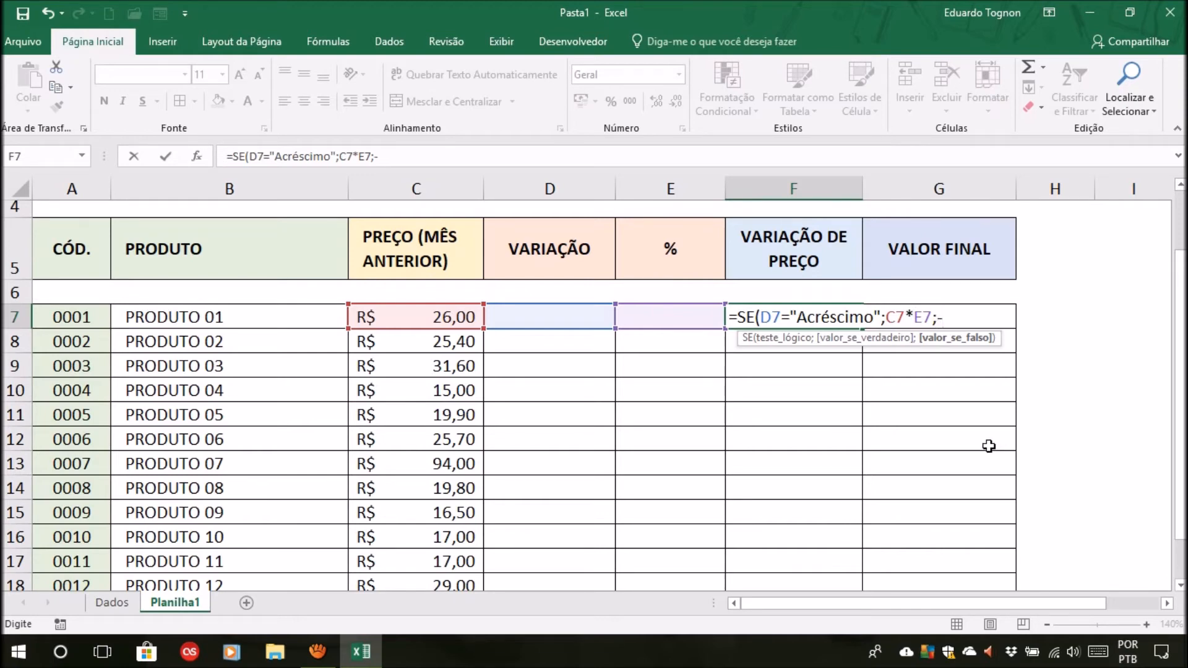
type("(")
left_click(453, 315)
type("*")
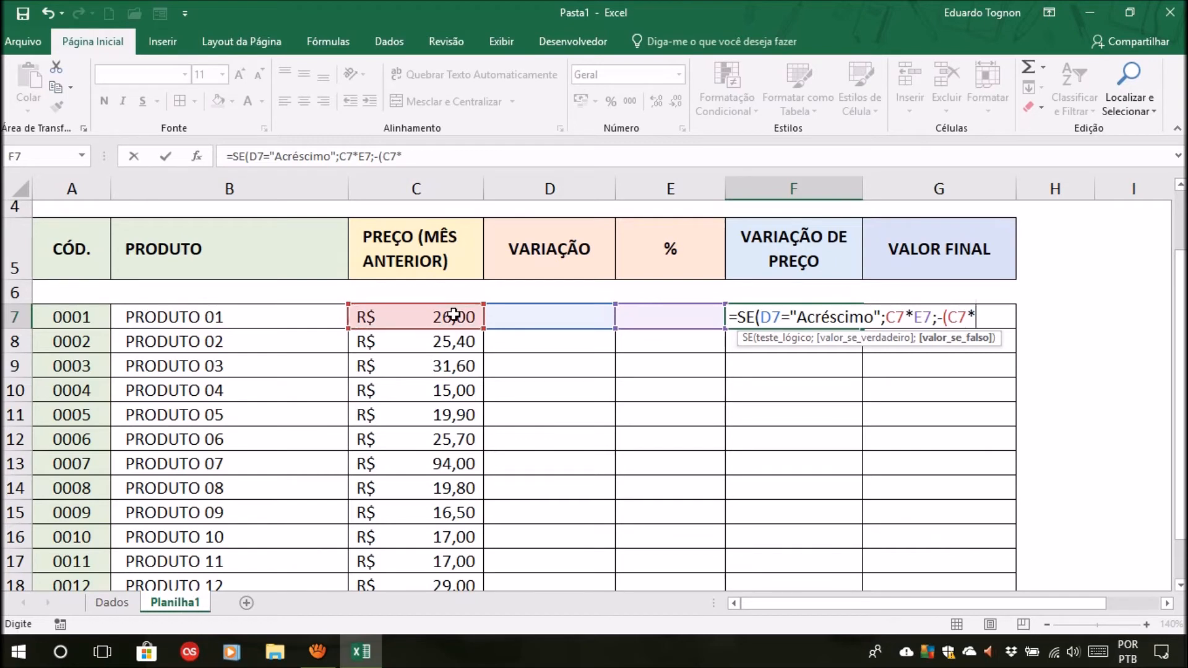
left_click(672, 310)
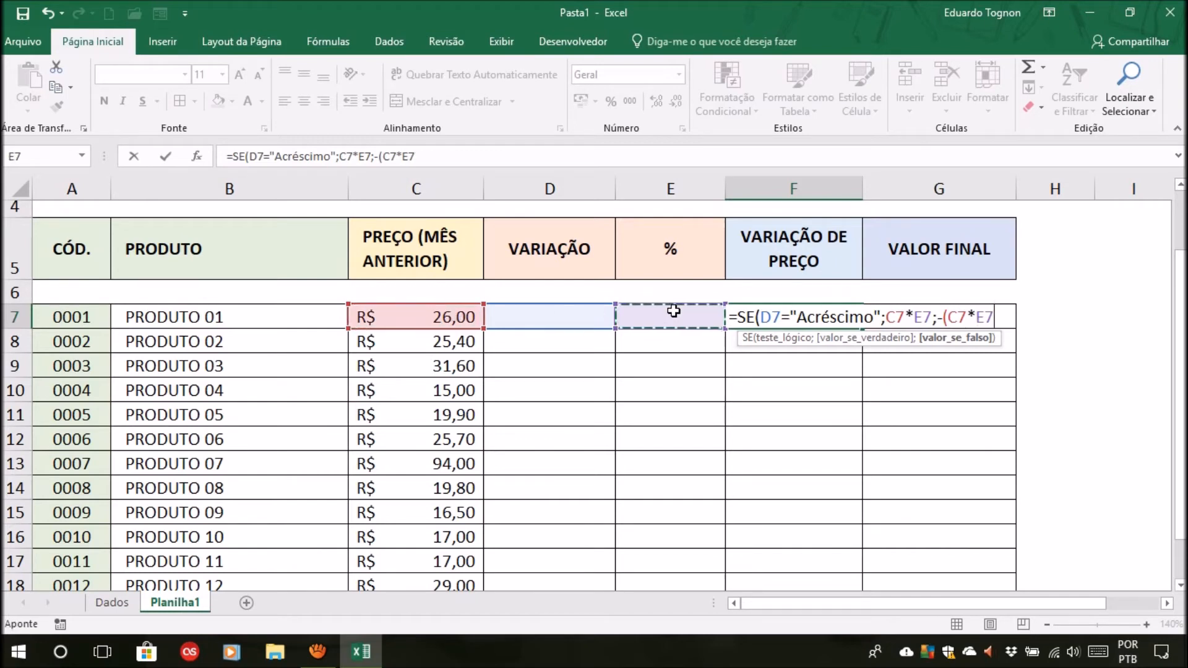
type(")")
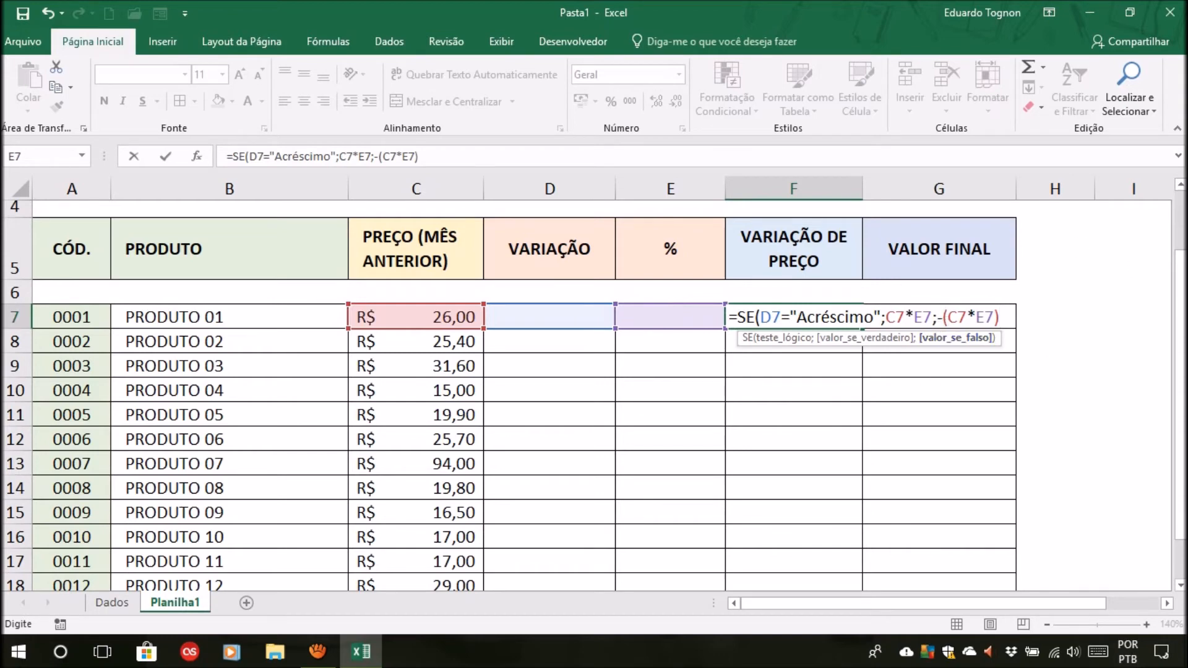
type(")")
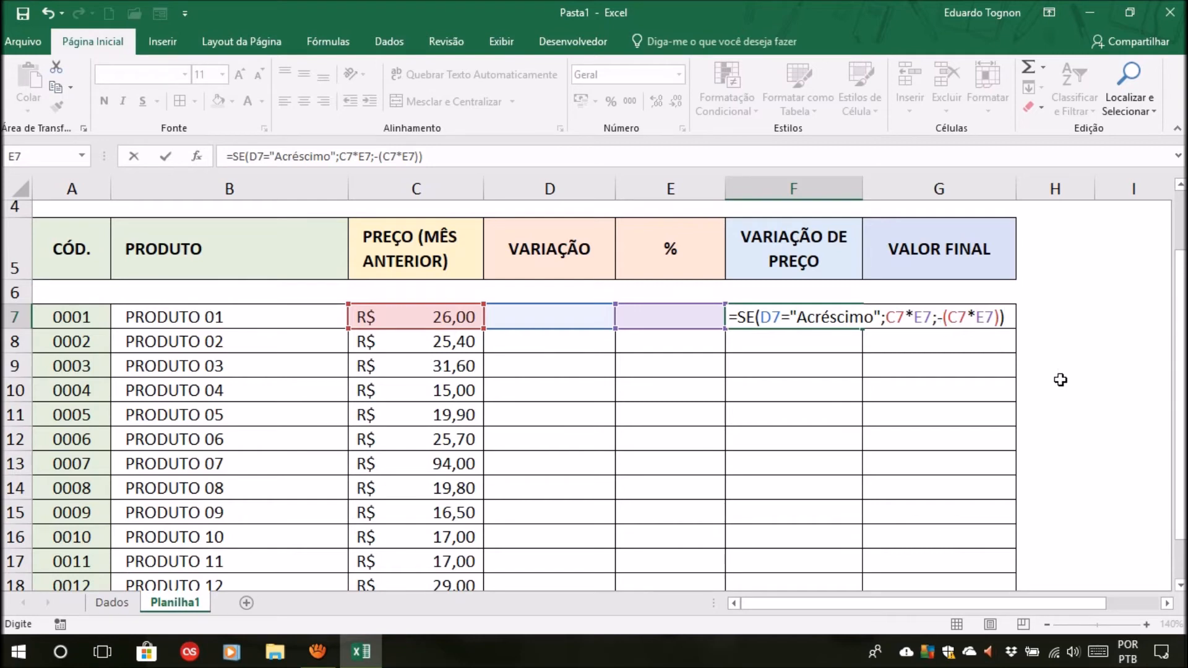
key("Return")
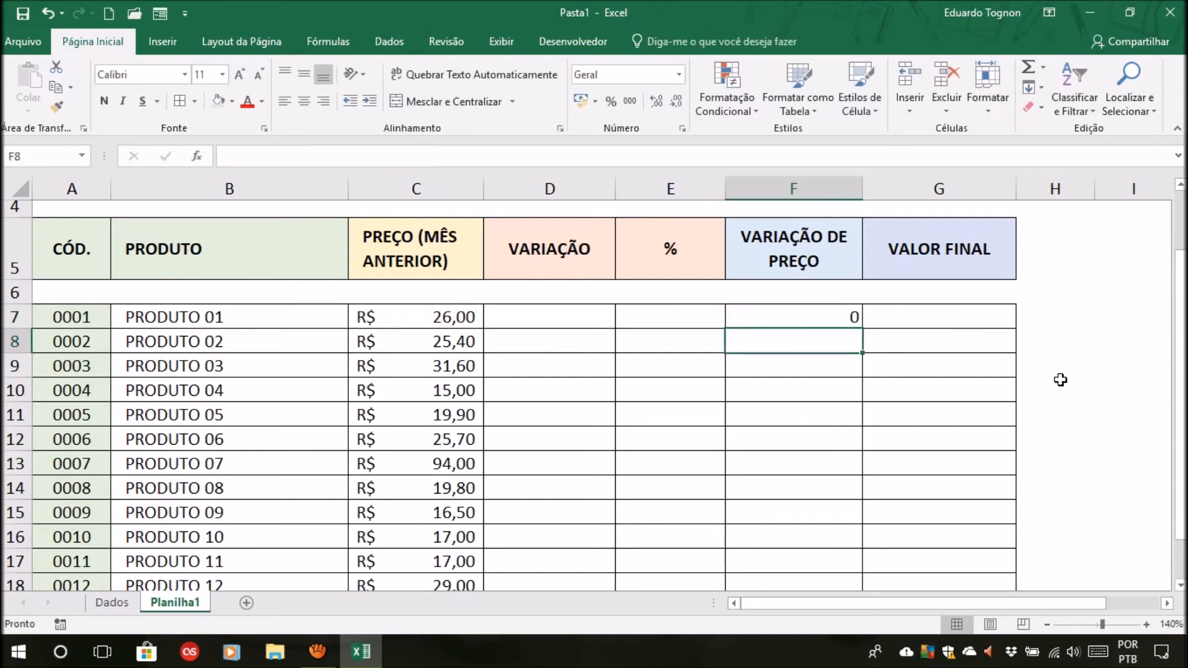
Step: Choose Acréscimo as the VARIAÇÃO in D7 and enter 5% in E7 for PRODUTO 01
left_click(818, 319)
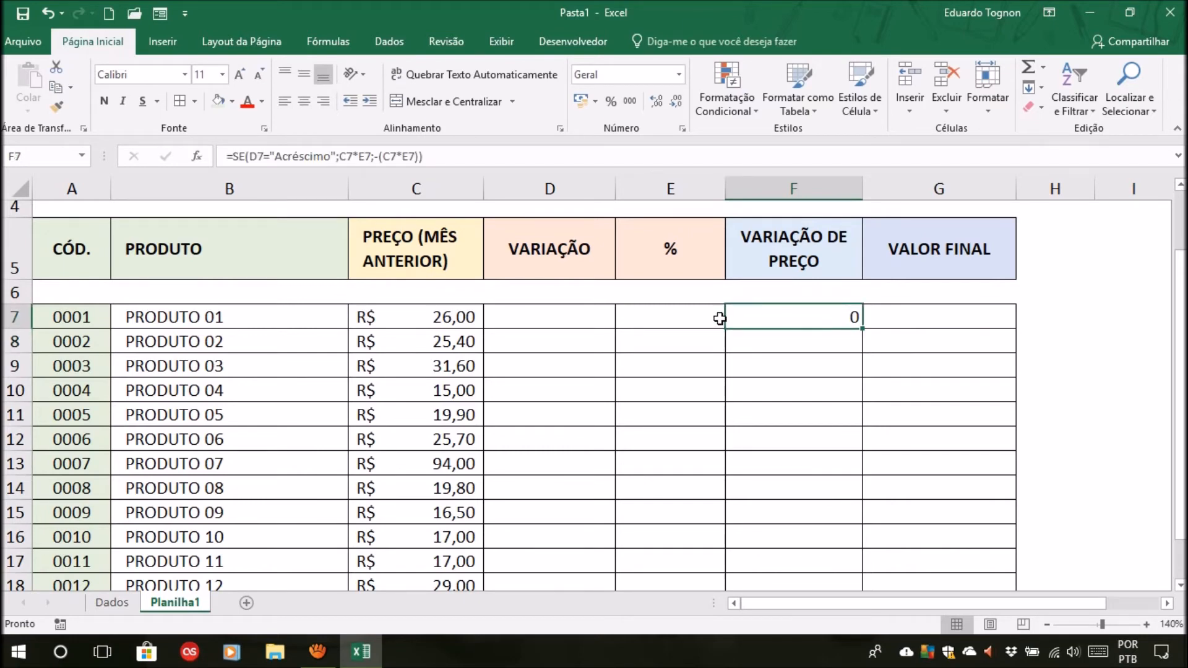
left_click(557, 318)
left_click(622, 320)
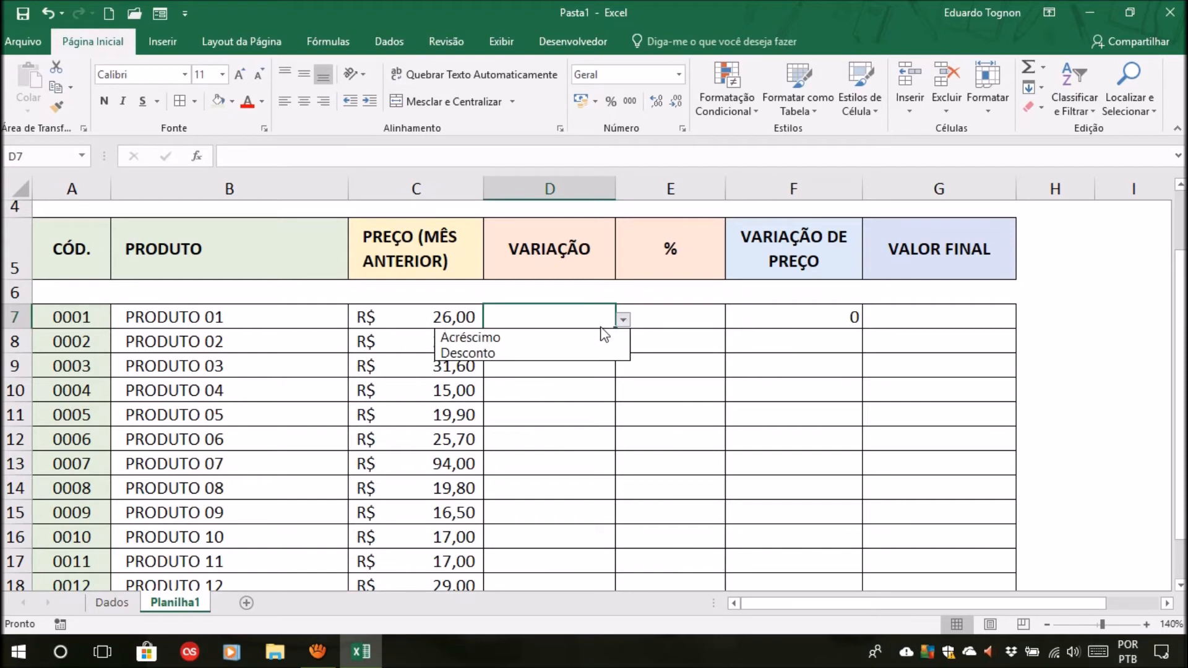
left_click(512, 338)
left_click(666, 319)
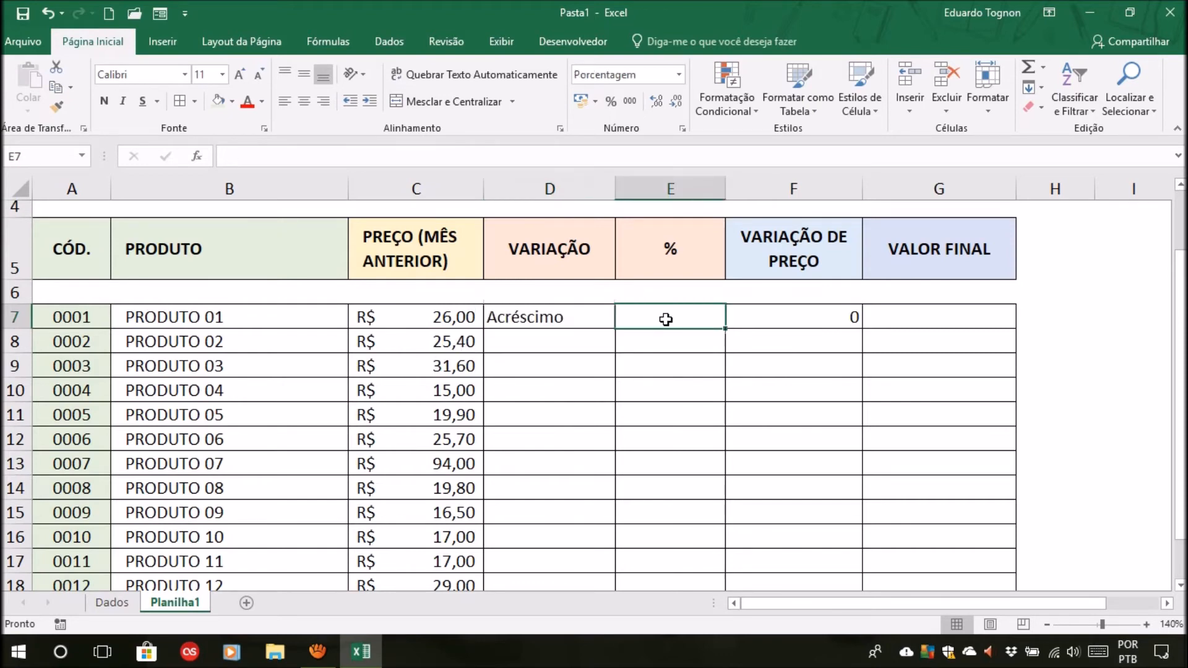
type("5")
key("Return")
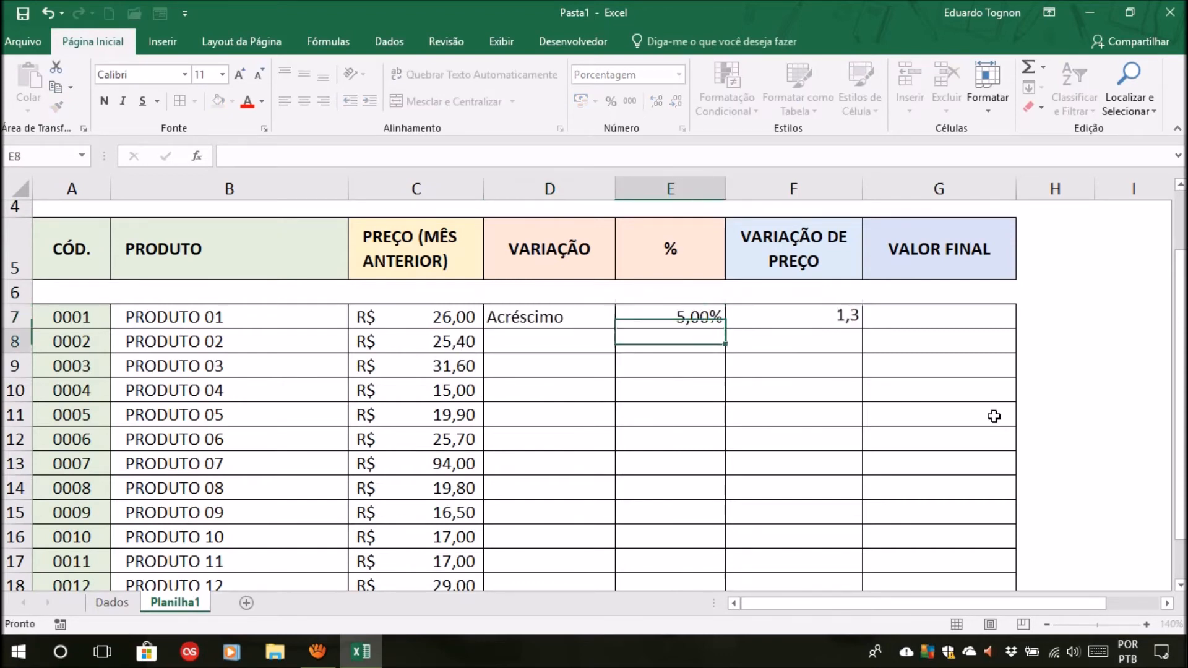
Step: Apply the accounting number format in R$ to the VARIAÇÃO DE PREÇO cells F7:F20
left_click(787, 322)
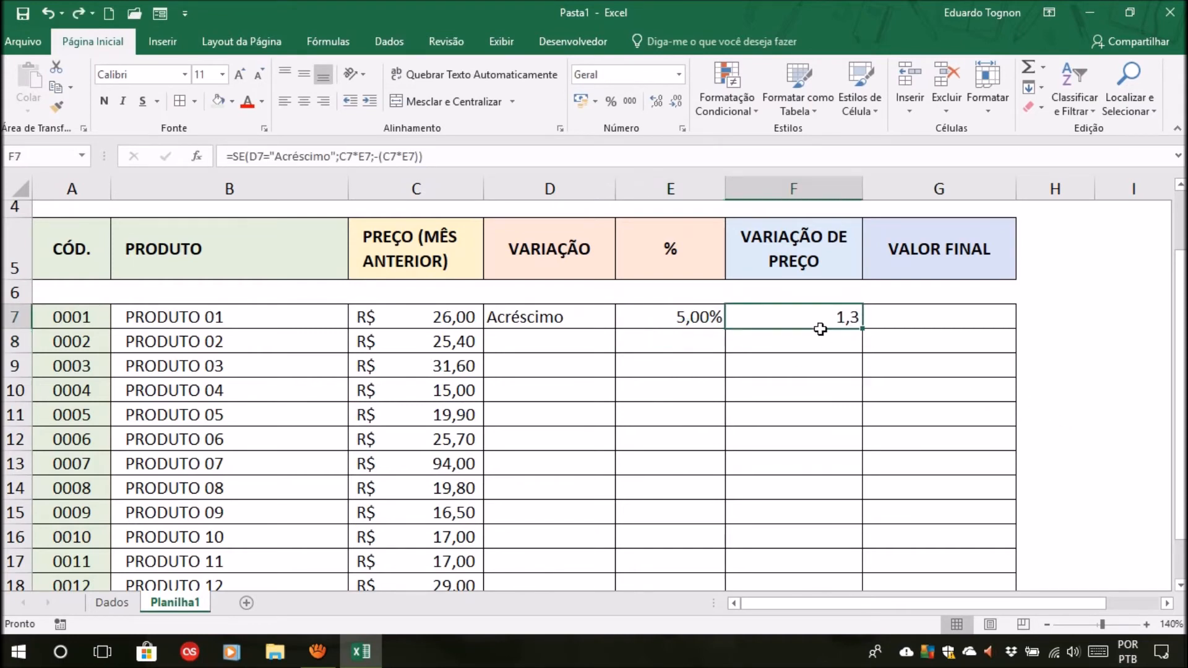
left_click_drag(814, 313, 789, 557)
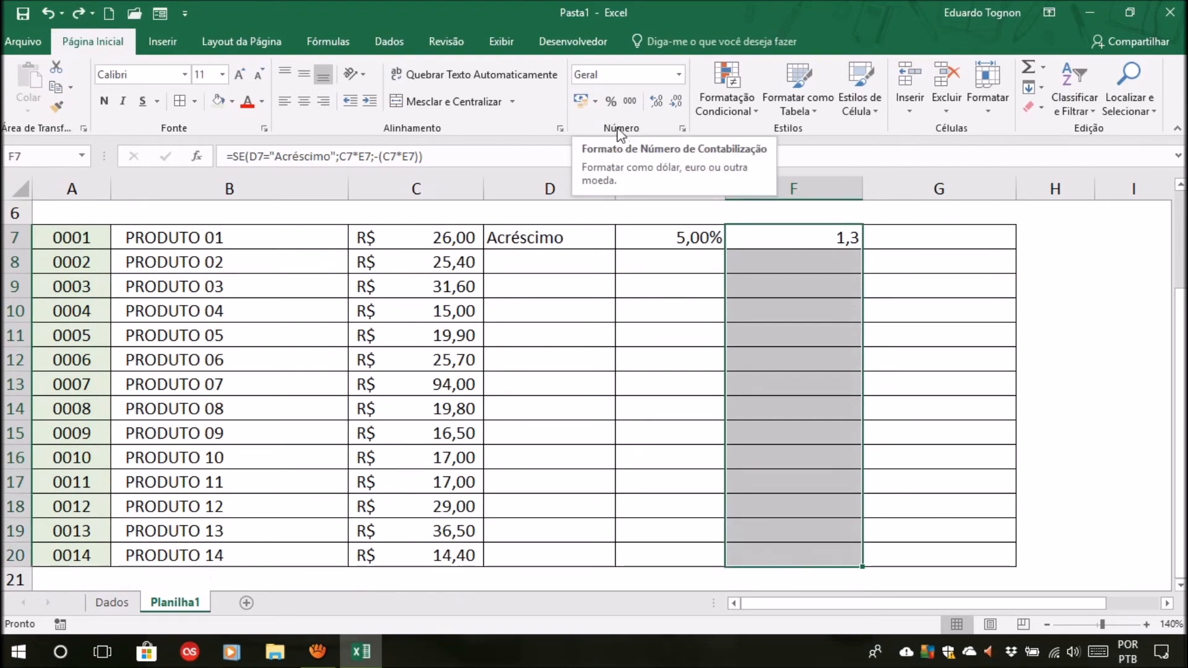
left_click(580, 100)
scroll(753, 283, "up", 2)
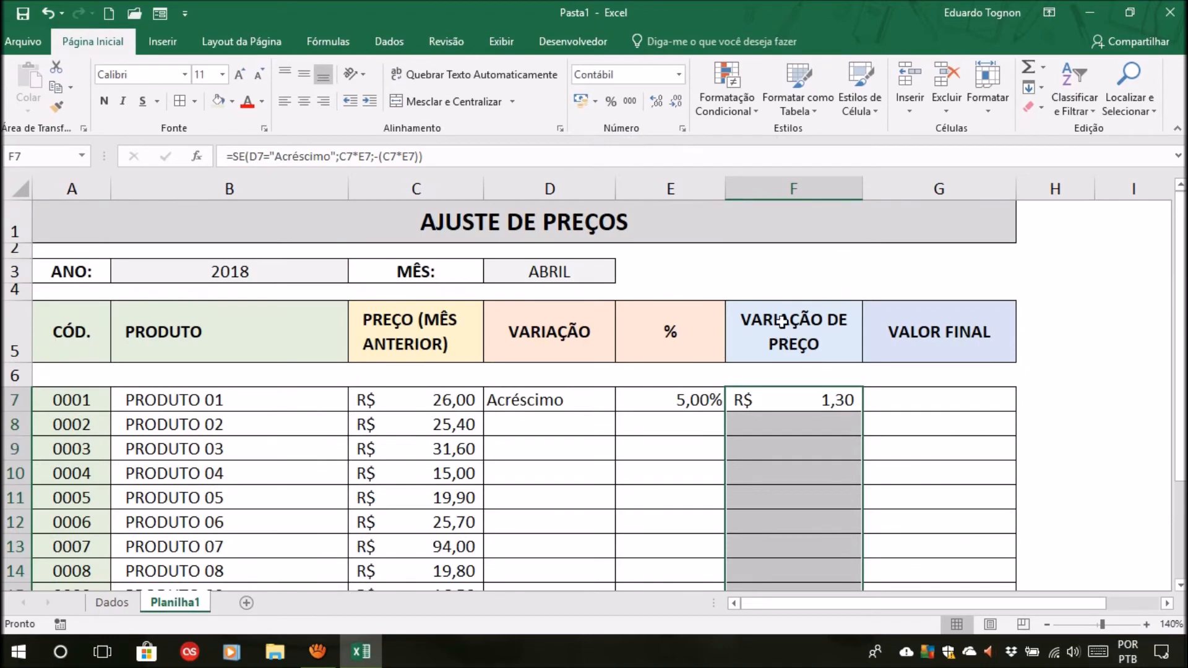
scroll(783, 321, "down", 1)
left_click(1080, 364)
Step: Test the F7 formula by switching D7 to Desconto, and return D7 to Acréscimo
left_click(817, 318)
left_click(603, 320)
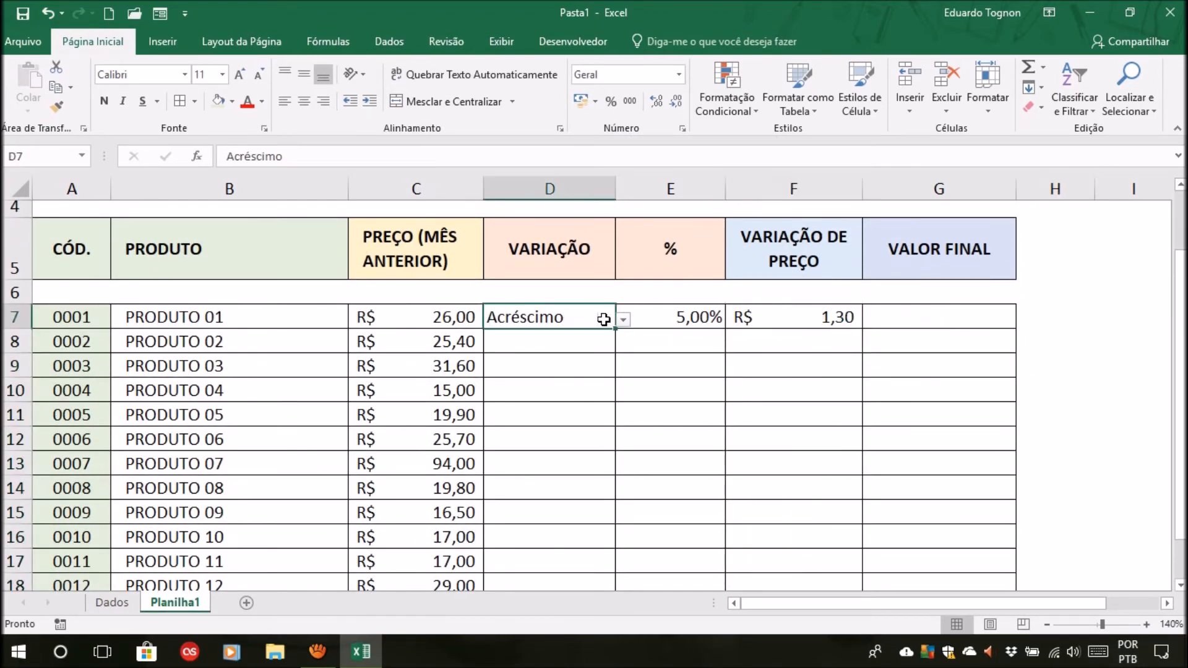
left_click(623, 320)
left_click(489, 352)
left_click(767, 314)
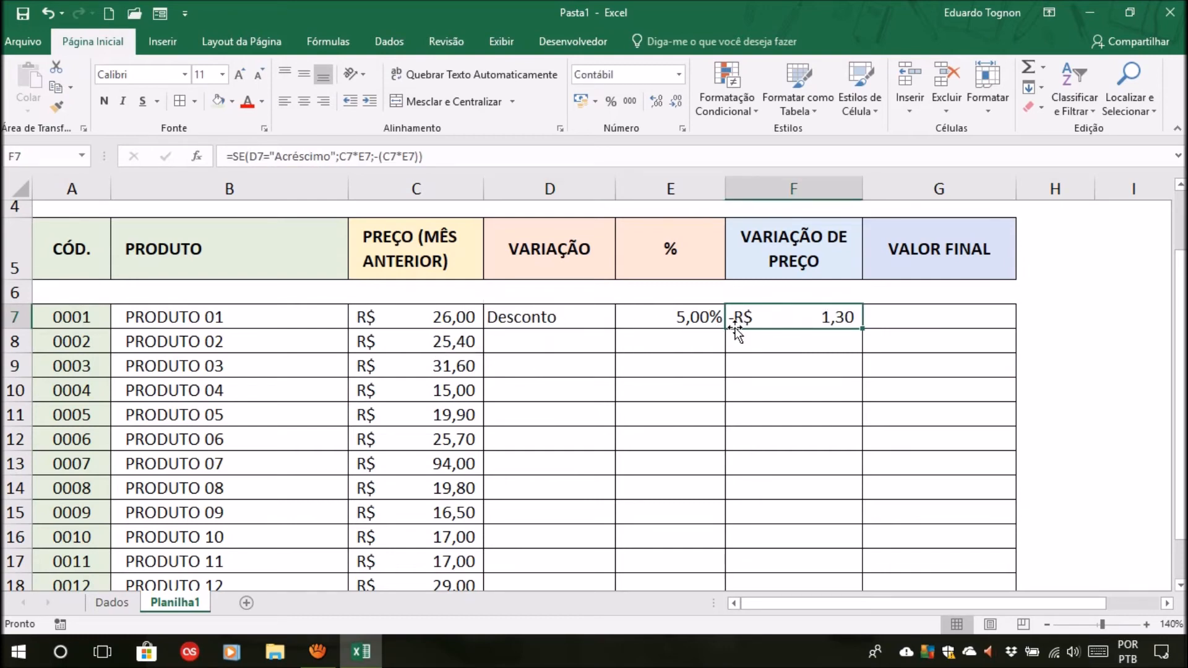
left_click(630, 370)
left_click(553, 317)
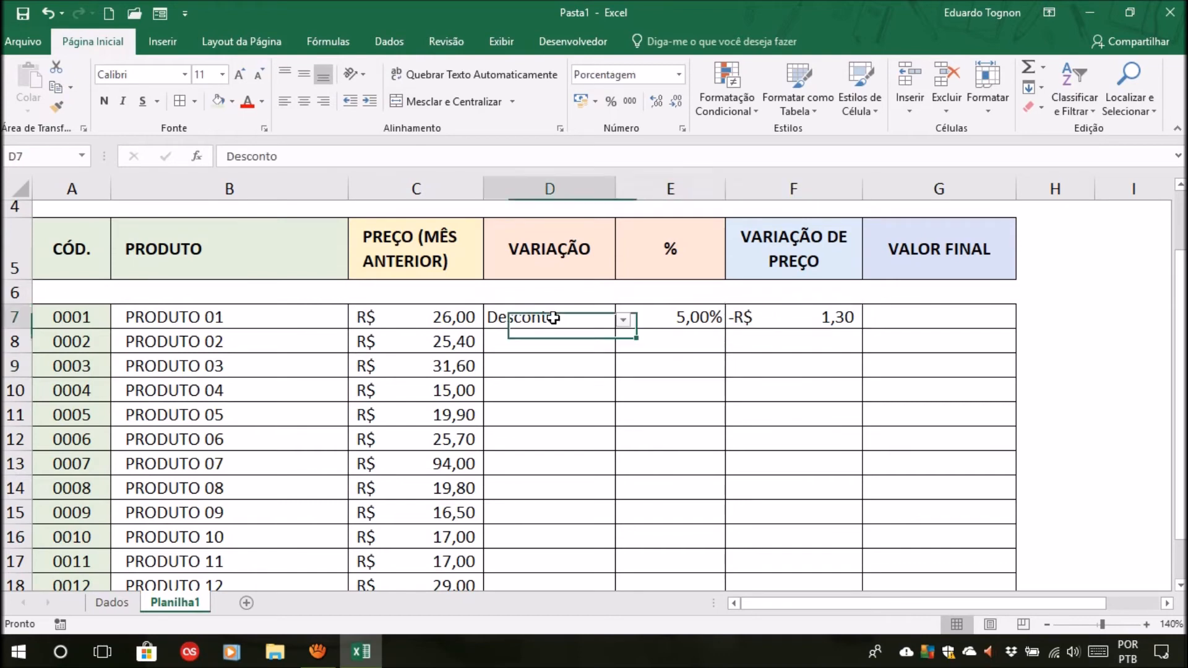
left_click(622, 319)
left_click(533, 339)
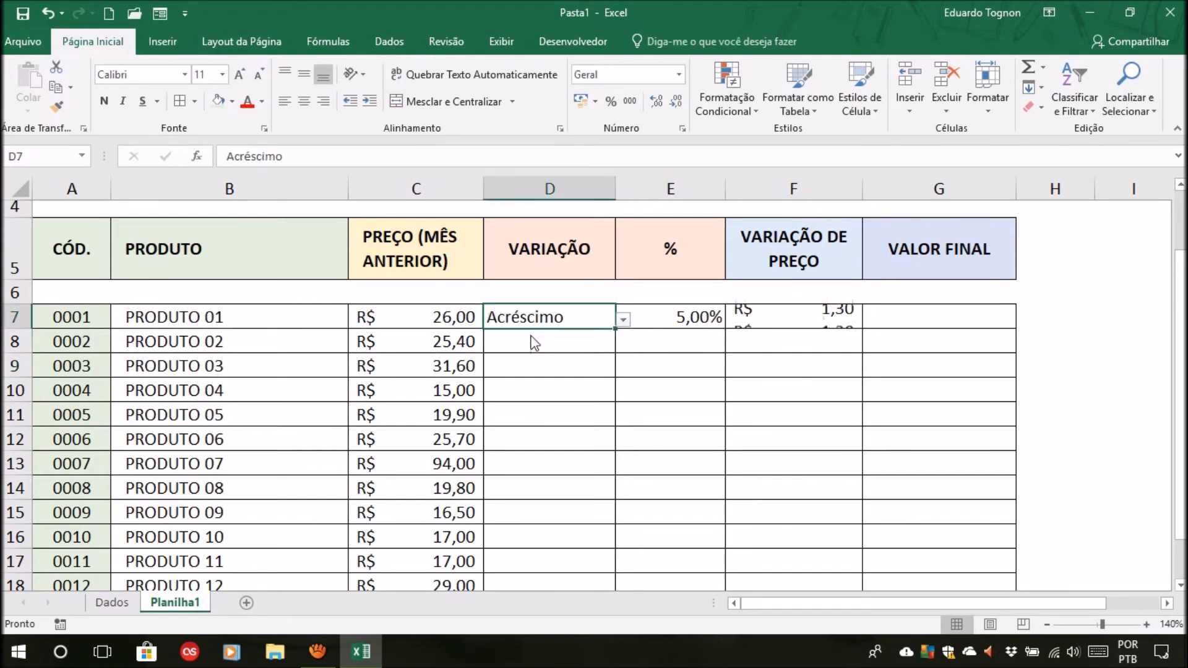
Step: Examine how the price, VARIAÇÃO and % cells in row 7 relate to the price variation in F7
left_click(797, 381)
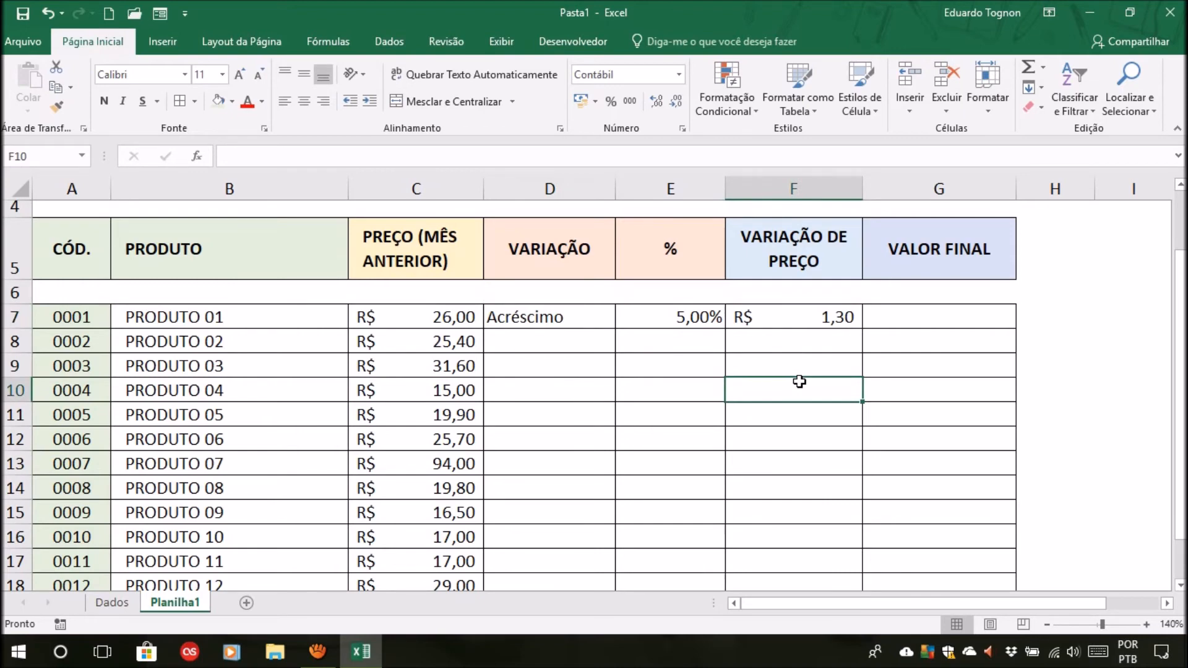
left_click(811, 323)
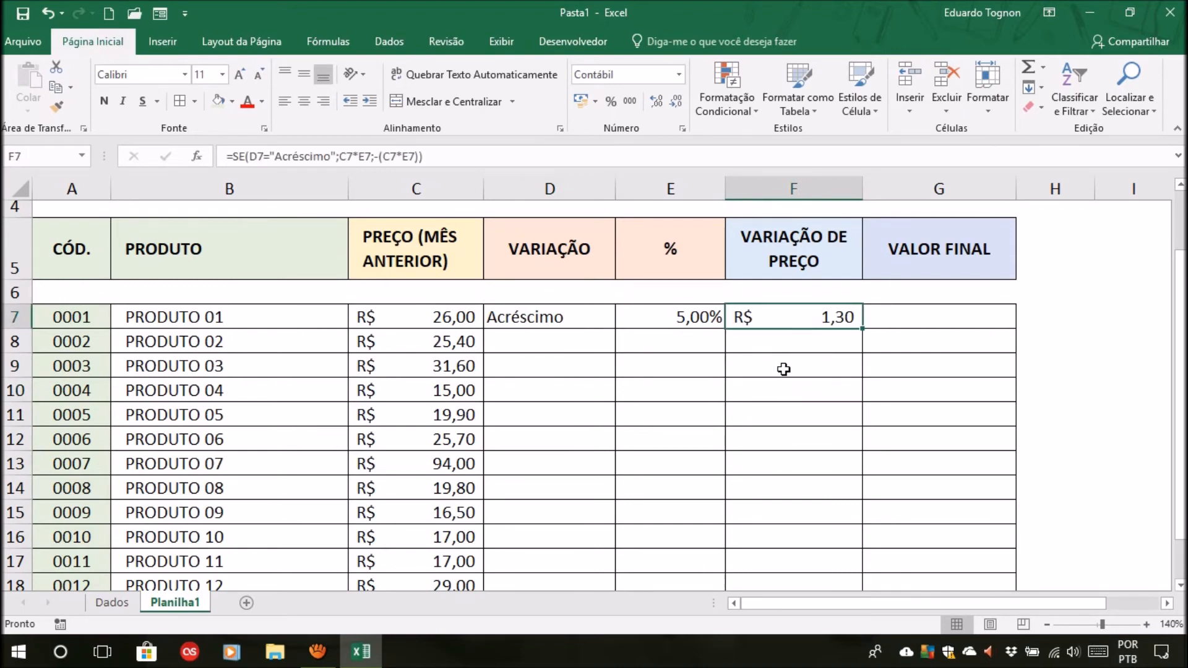
left_click(712, 396)
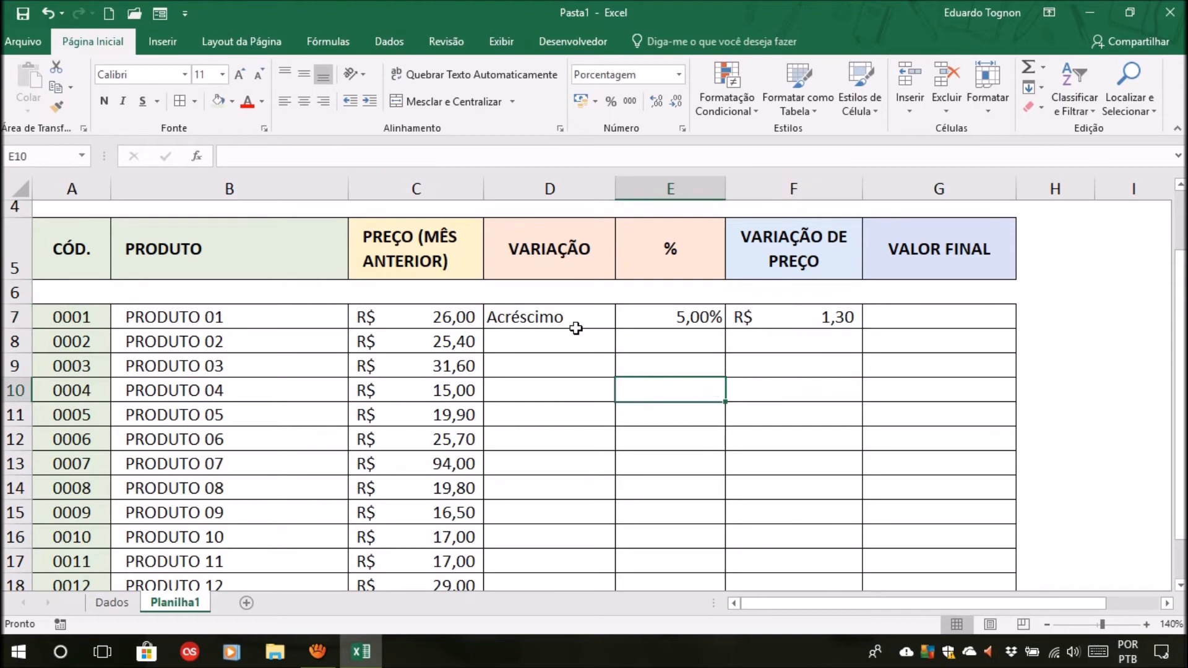
left_click(762, 316)
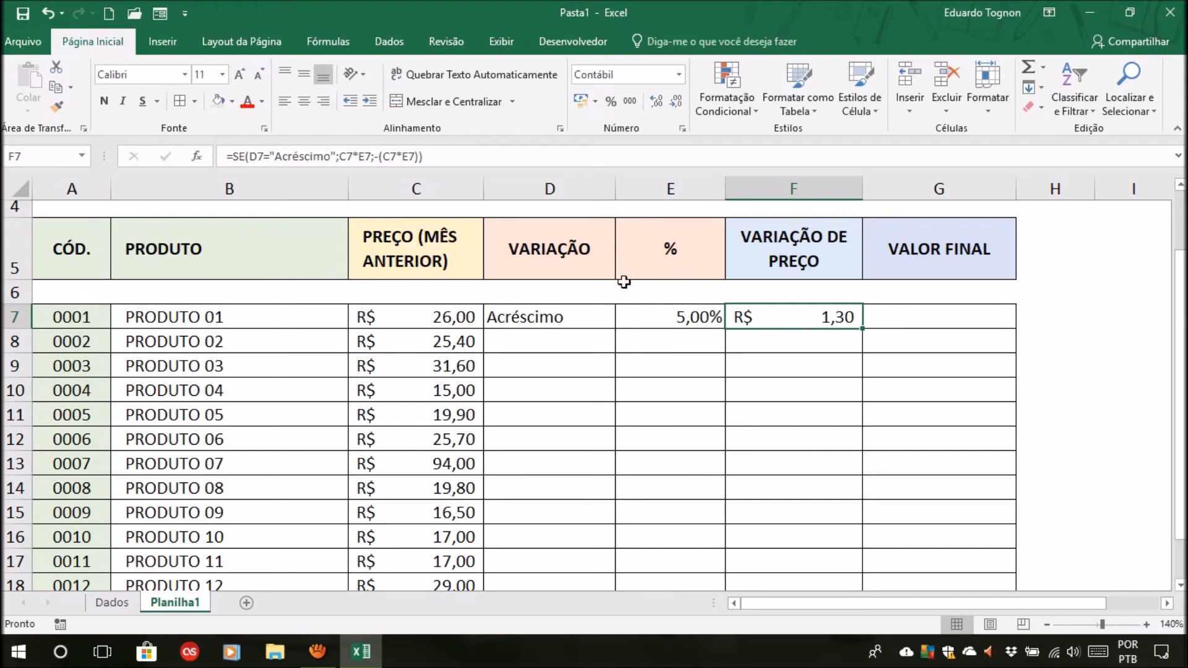
left_click(692, 321)
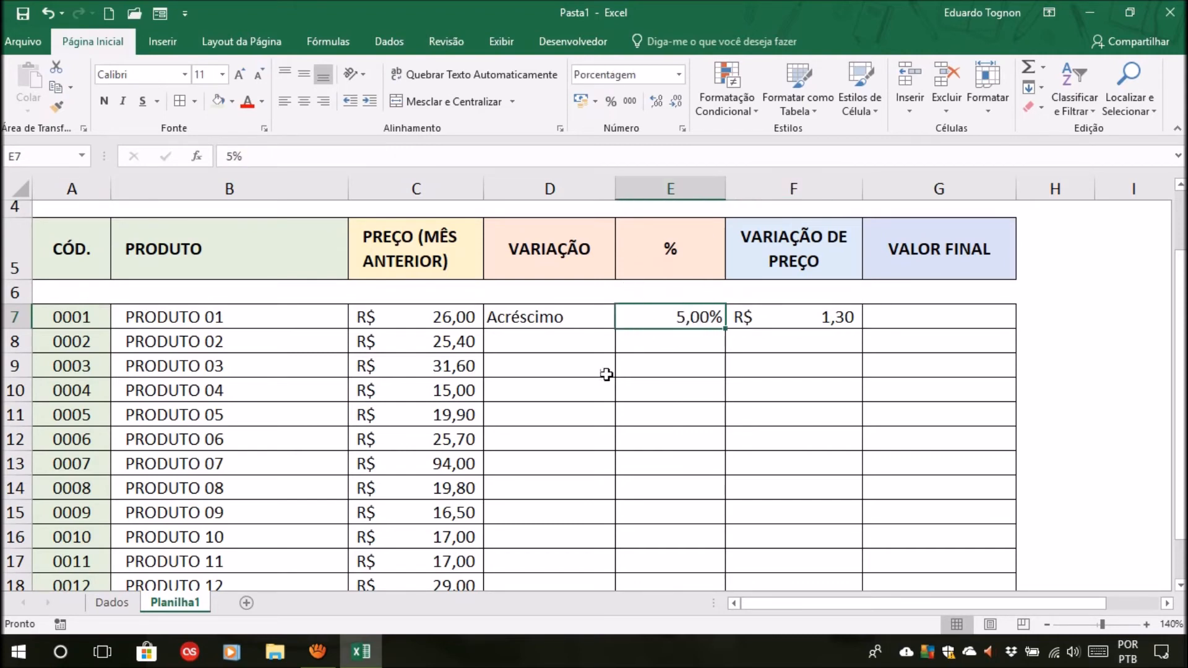
left_click(440, 320)
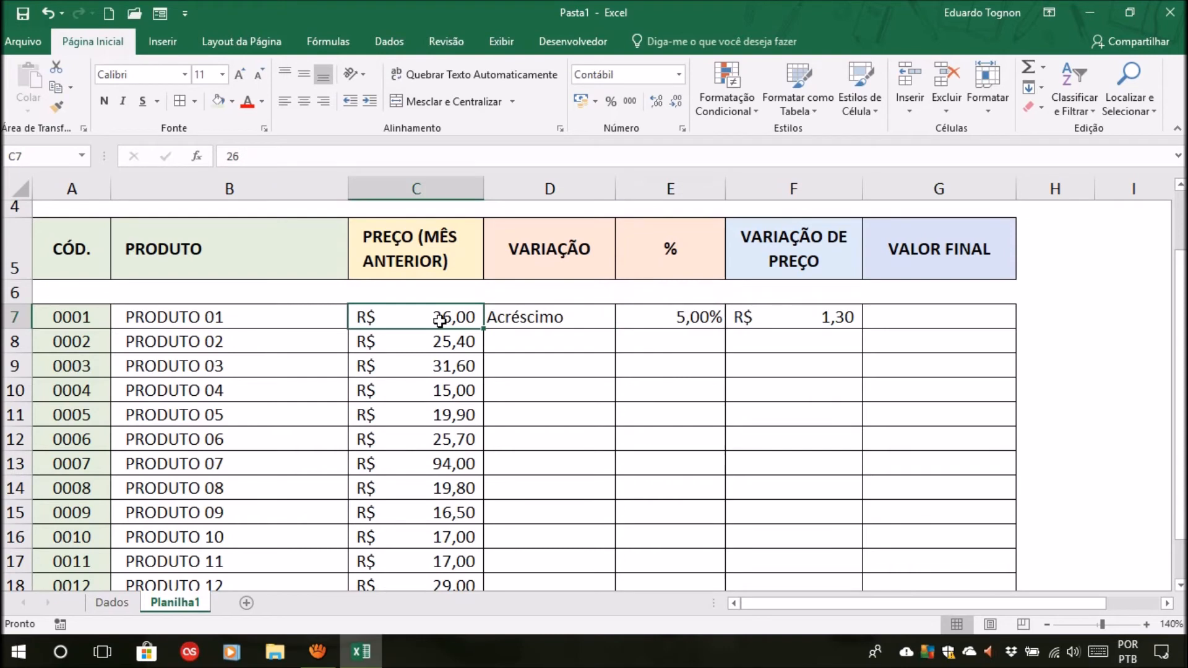
left_click(681, 318)
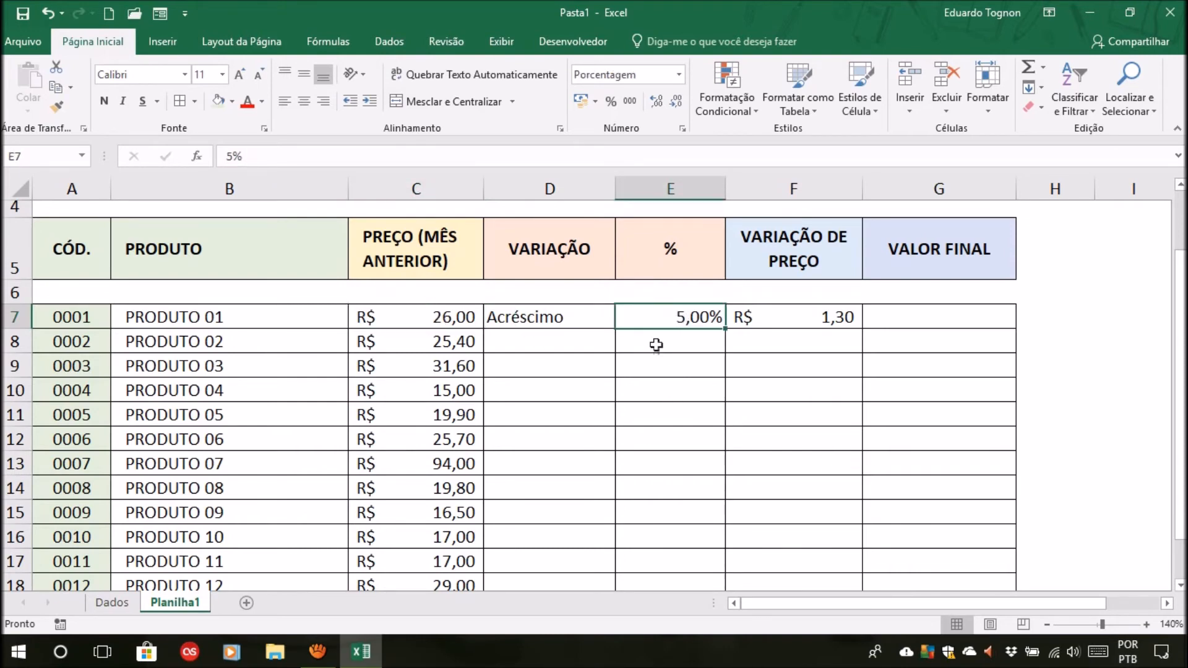
left_click(440, 325)
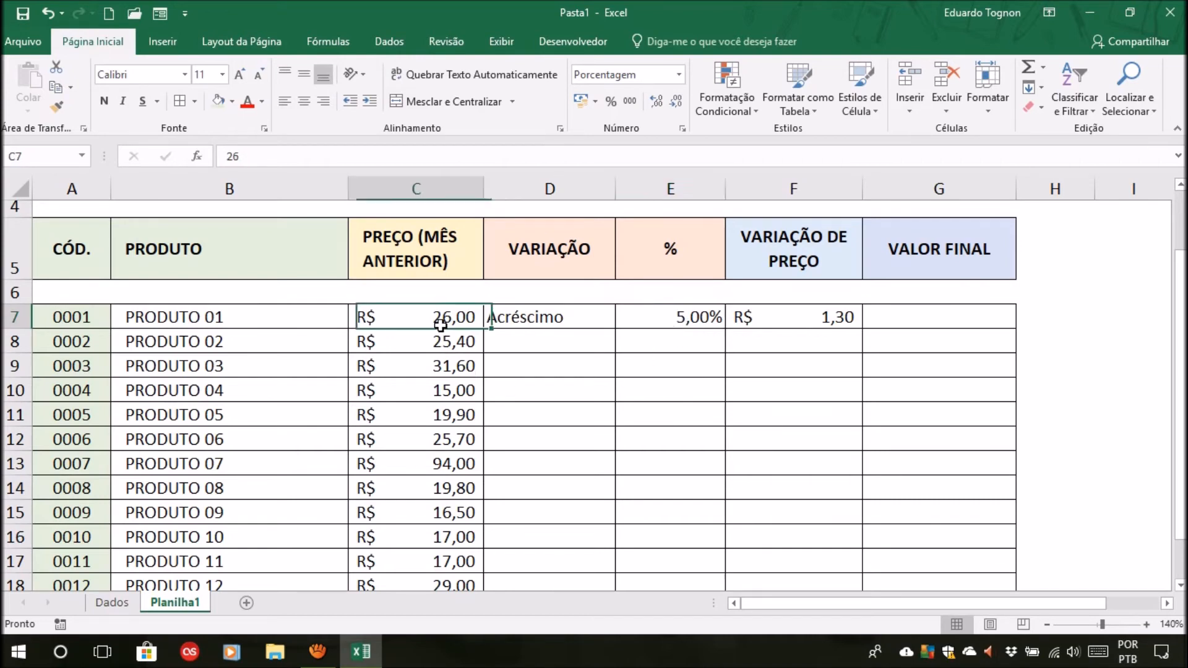
left_click(841, 323)
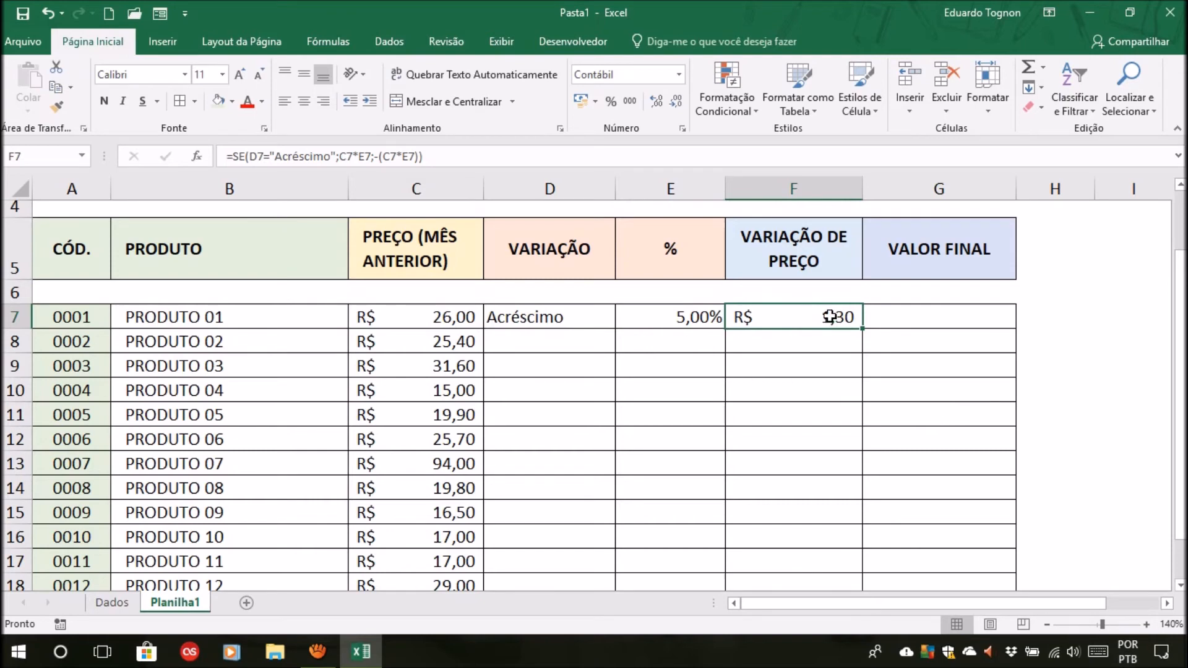
Step: Switch the VARIAÇÃO of PRODUTO 01 in D7 to Desconto and check the price variation in F7
left_click(610, 321)
left_click(623, 319)
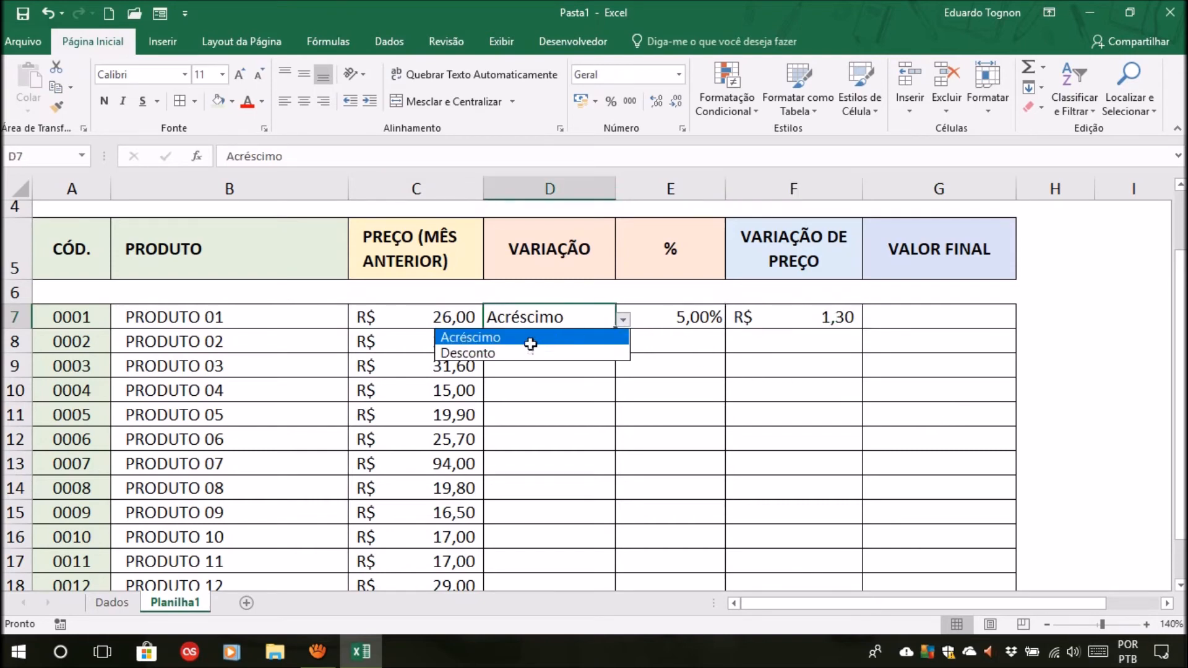
left_click(489, 355)
left_click(683, 357)
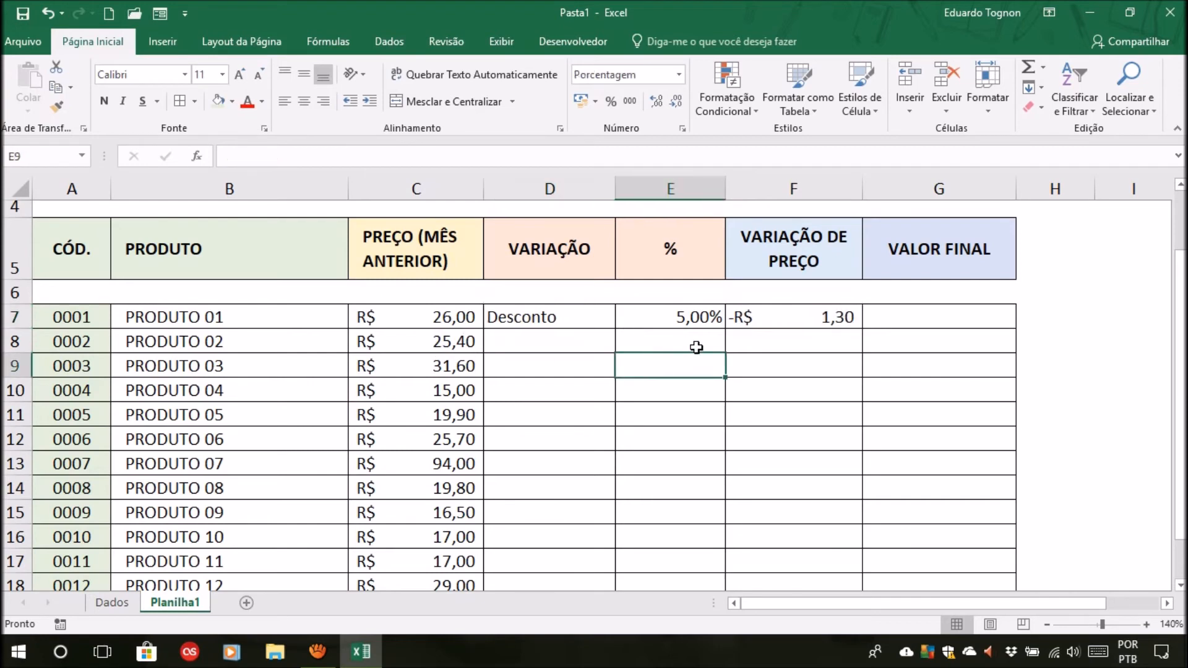
left_click(783, 317)
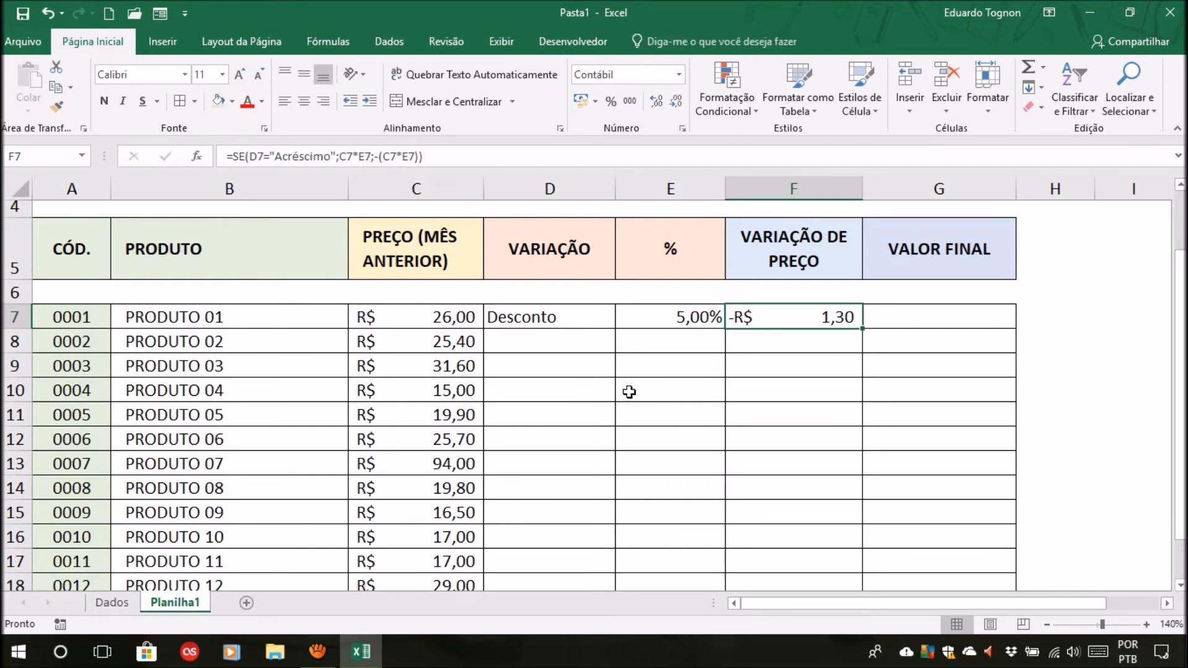
left_click(686, 322)
left_click(793, 323)
Step: Calculate the VALOR FINAL of PRODUTO 01 in G7 with the formula =C7+F7
left_click(937, 312)
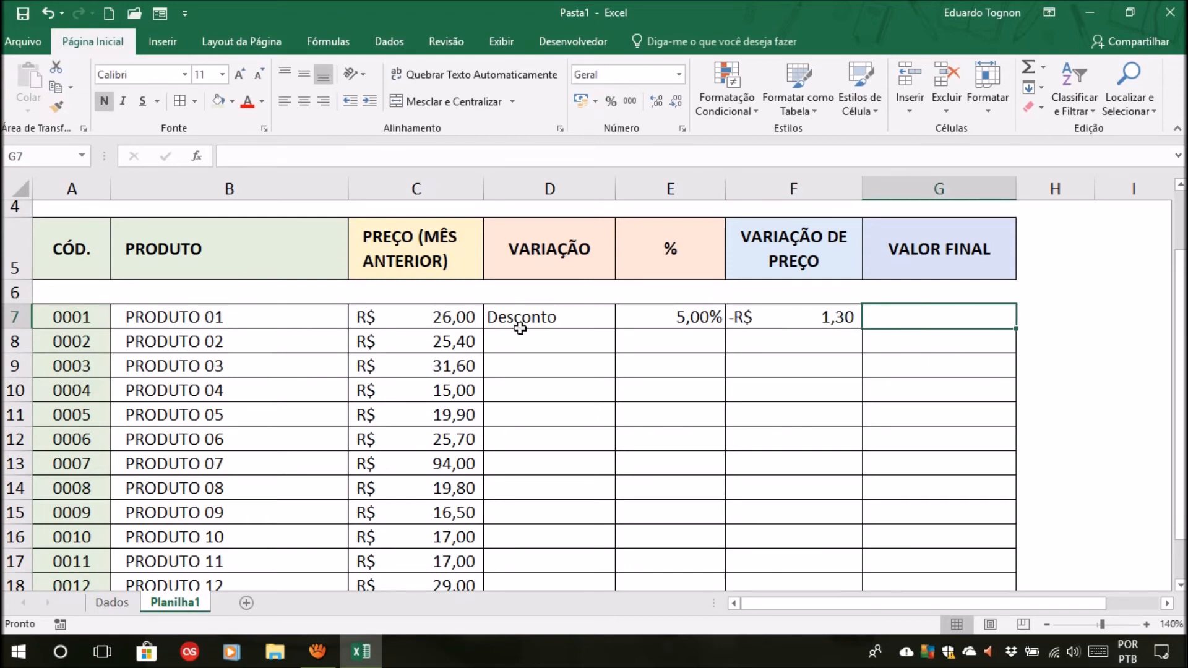
left_click(443, 319)
left_click(823, 316)
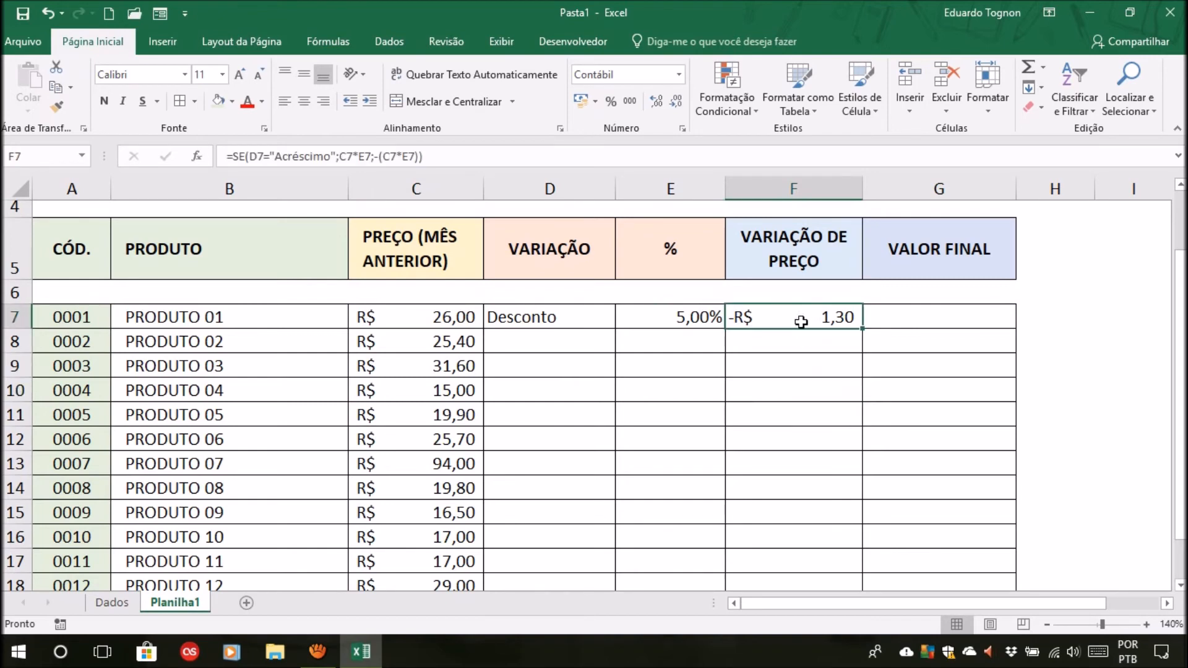
left_click(951, 324)
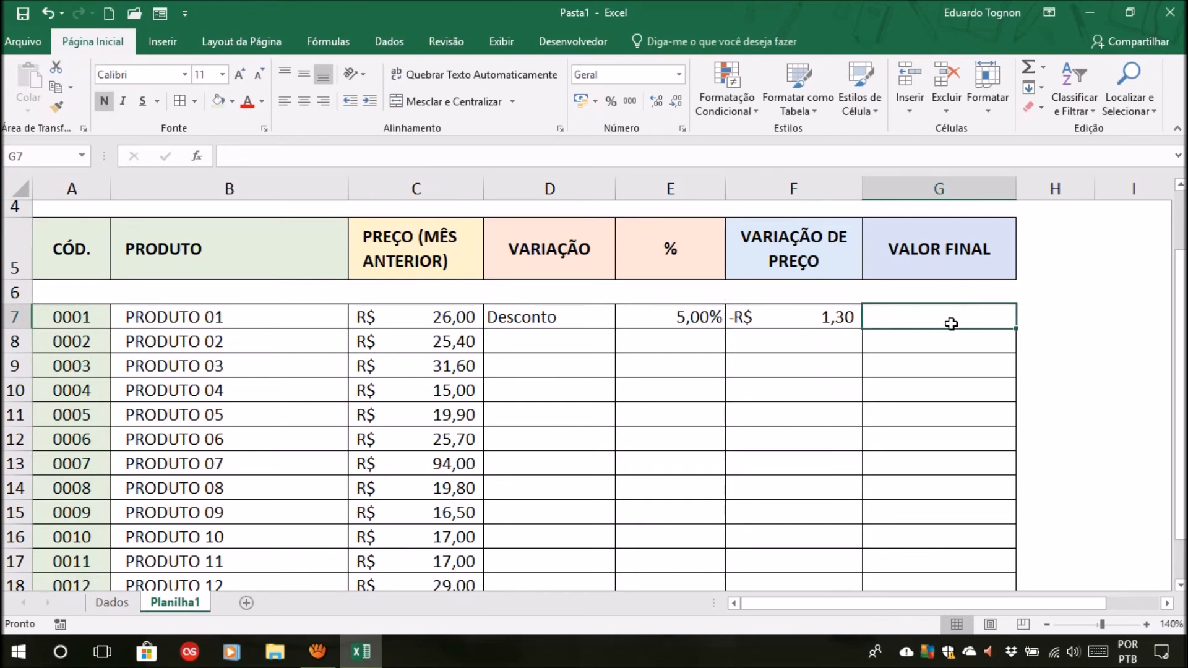
type("=")
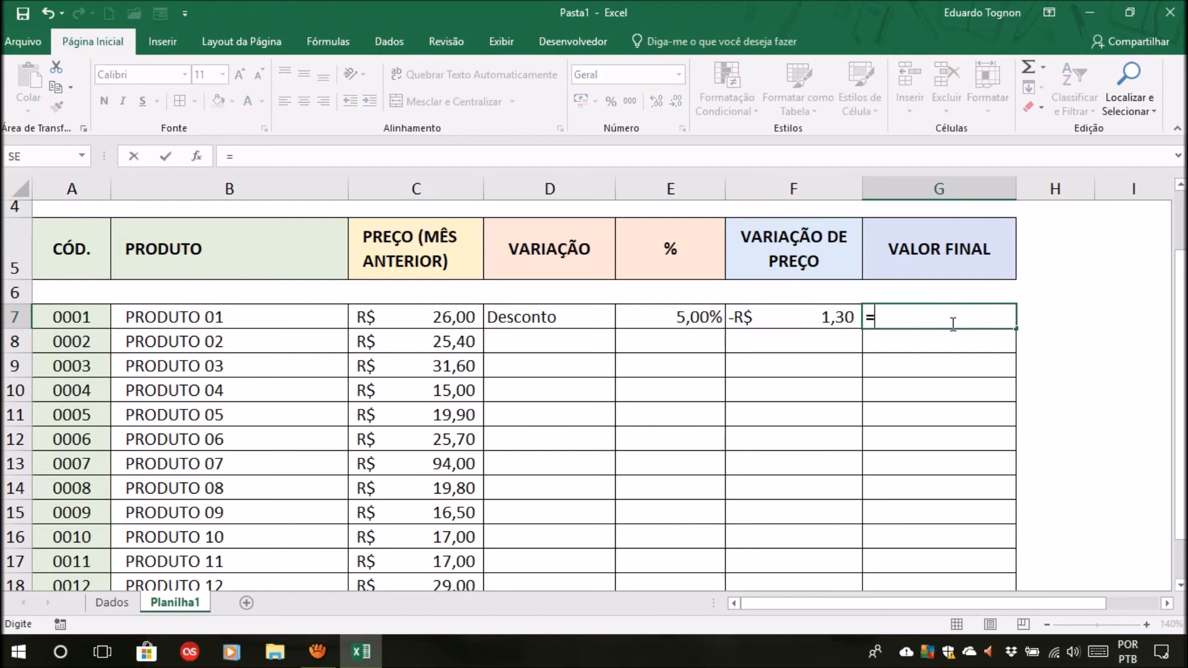
left_click(380, 314)
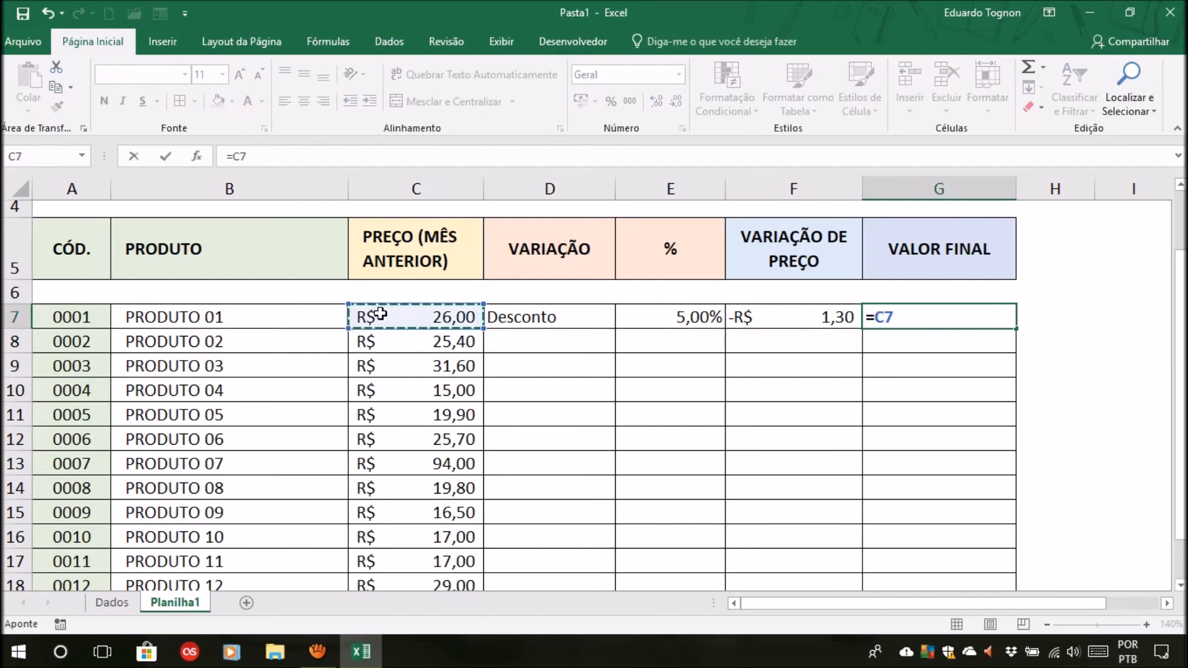
type("+")
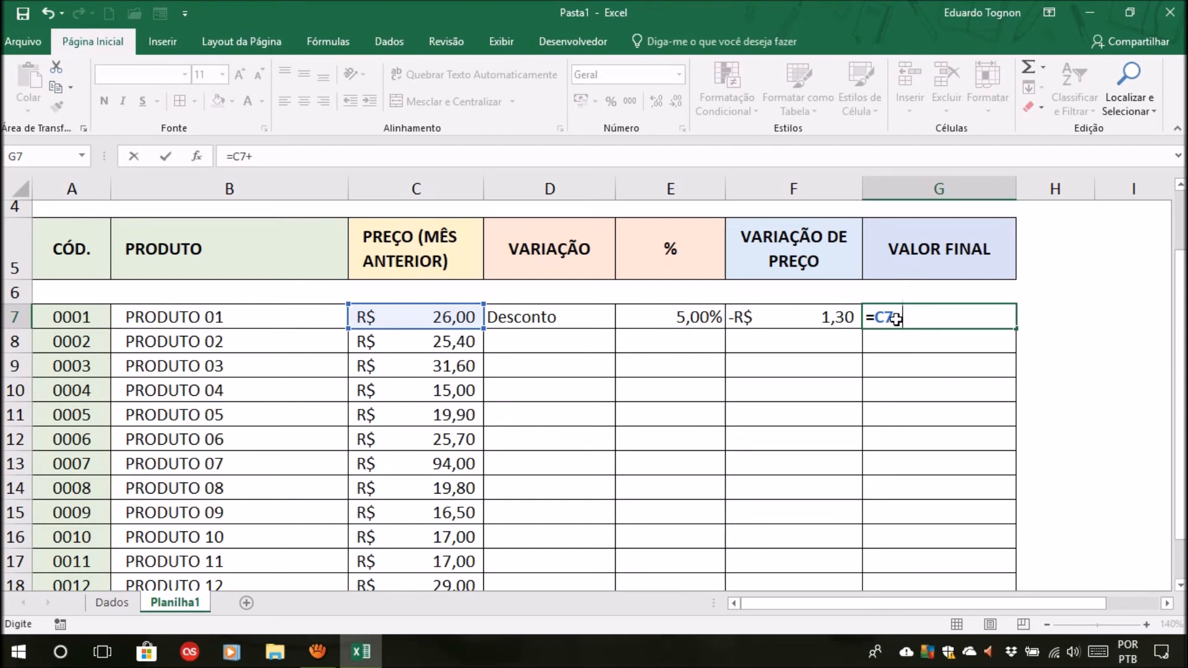
left_click(794, 313)
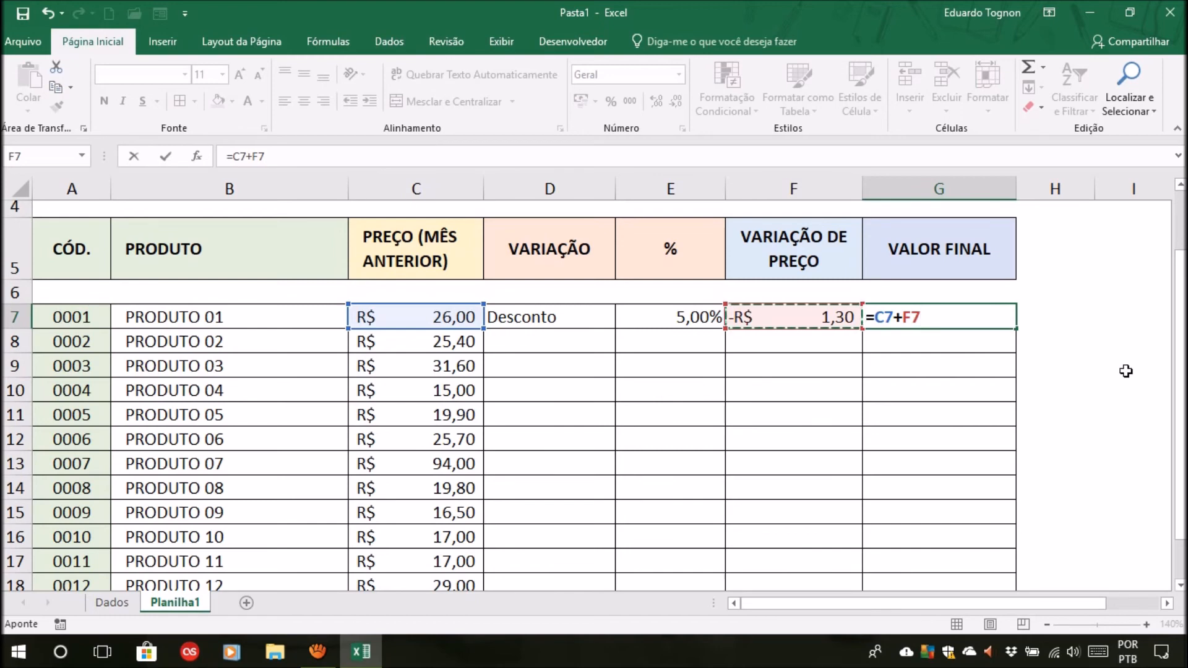
key("Return")
left_click(936, 314)
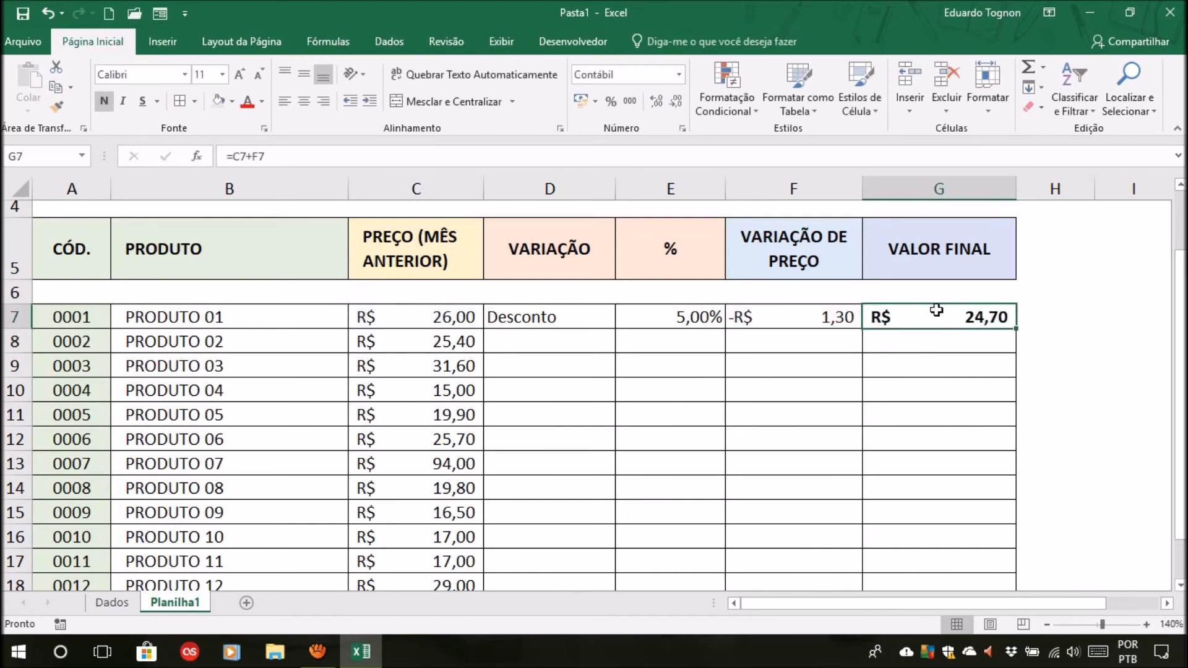
Step: Set the VARIAÇÃO in D7 back to Acréscimo and check G7 against the price in C7 and the variation in F7
left_click(432, 319)
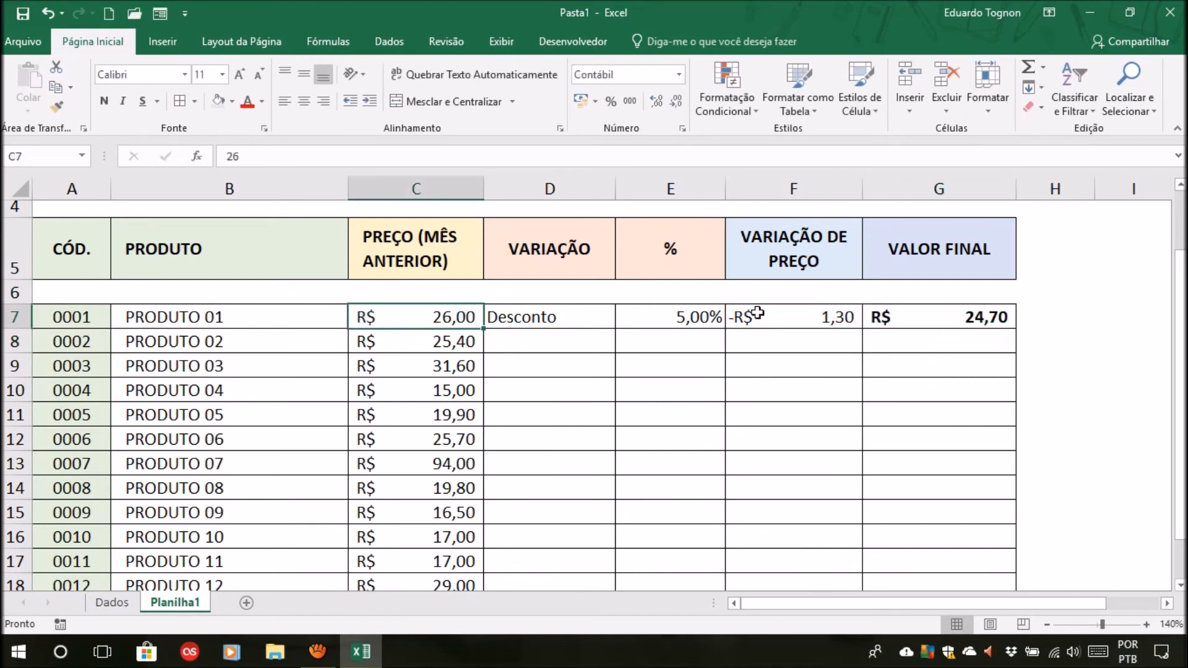
left_click(770, 316)
left_click(976, 310)
left_click(581, 317)
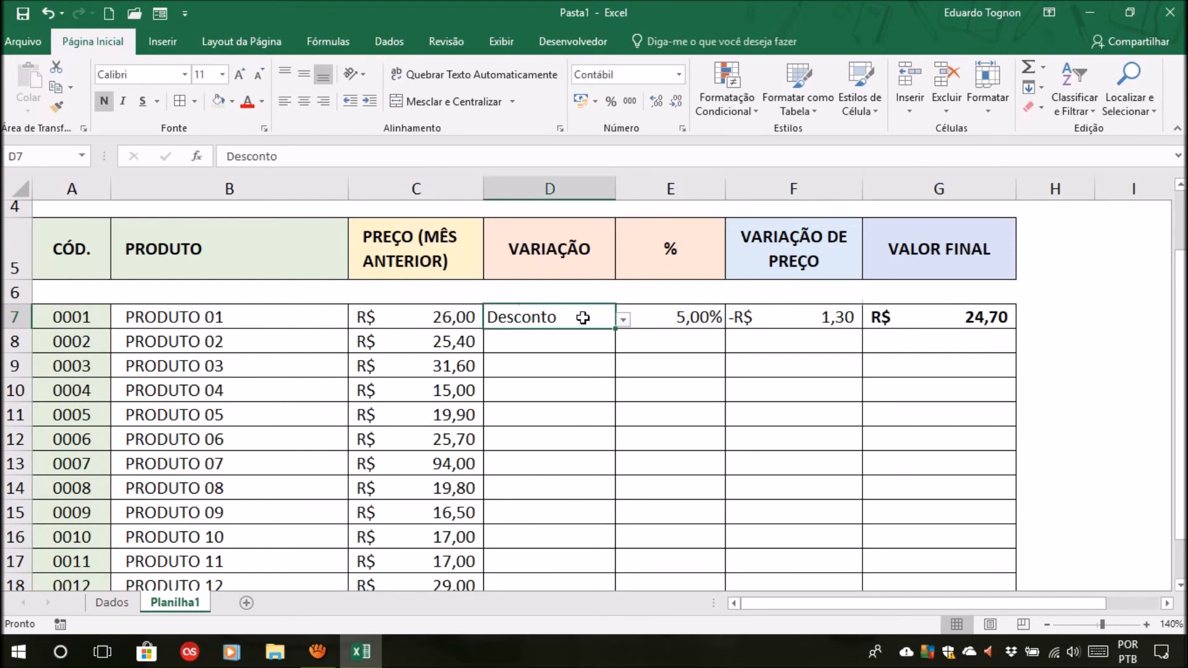
left_click(622, 319)
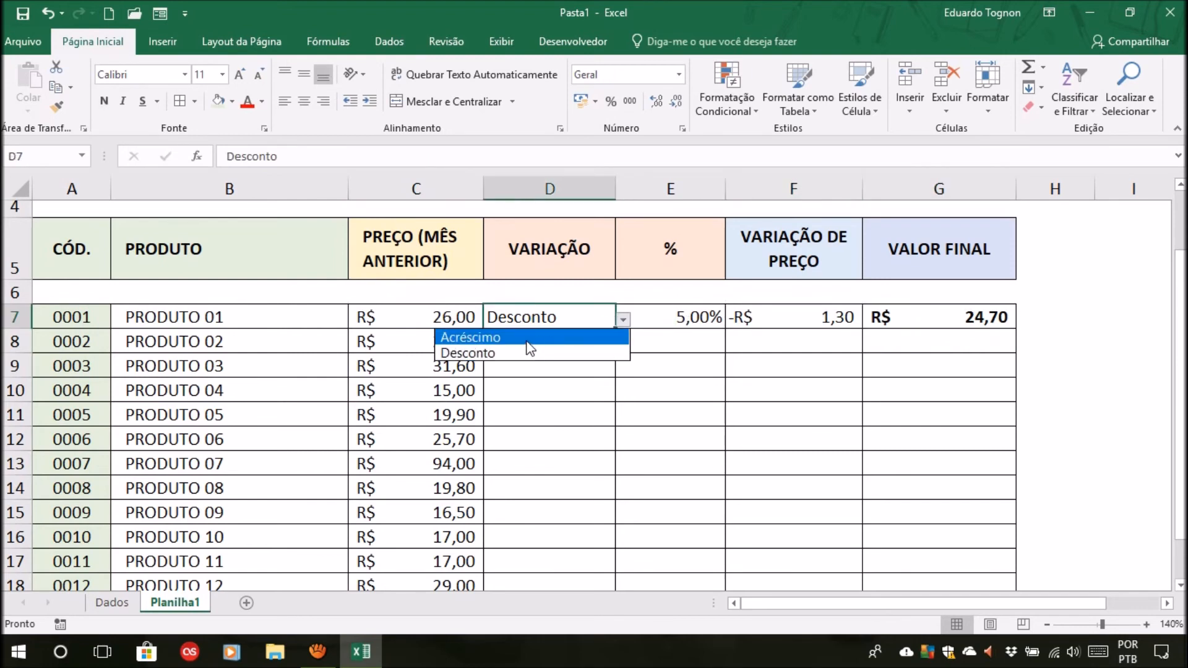
left_click(527, 341)
left_click(783, 318)
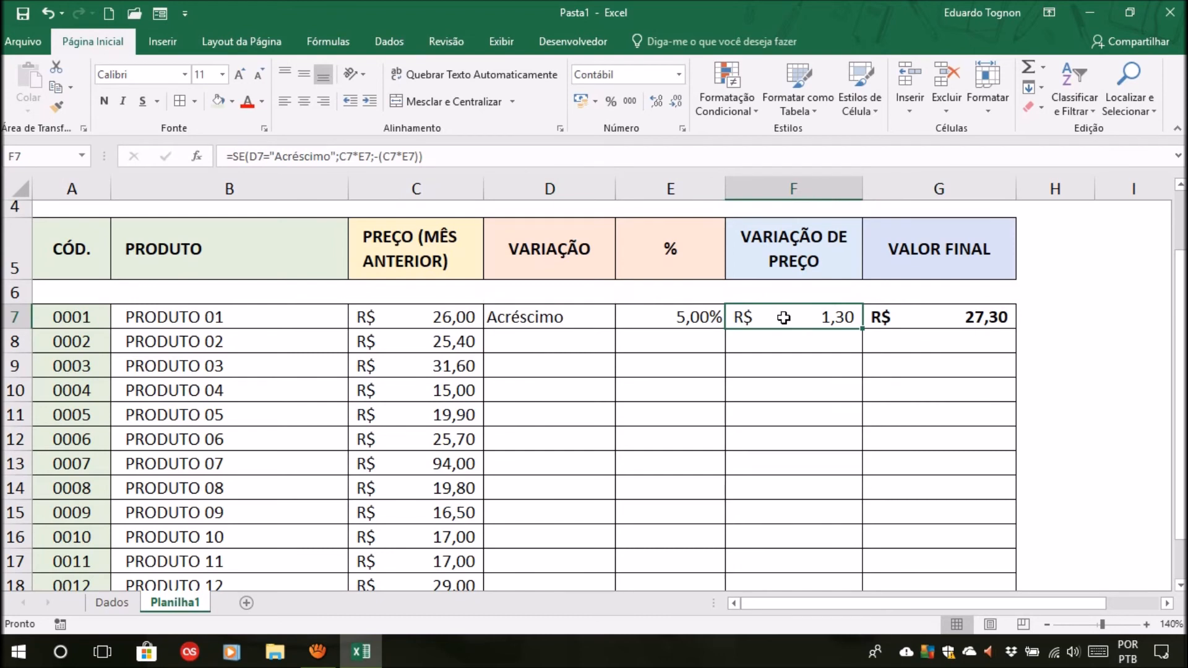
left_click(928, 312)
left_click(434, 318)
left_click(795, 311)
left_click(956, 315)
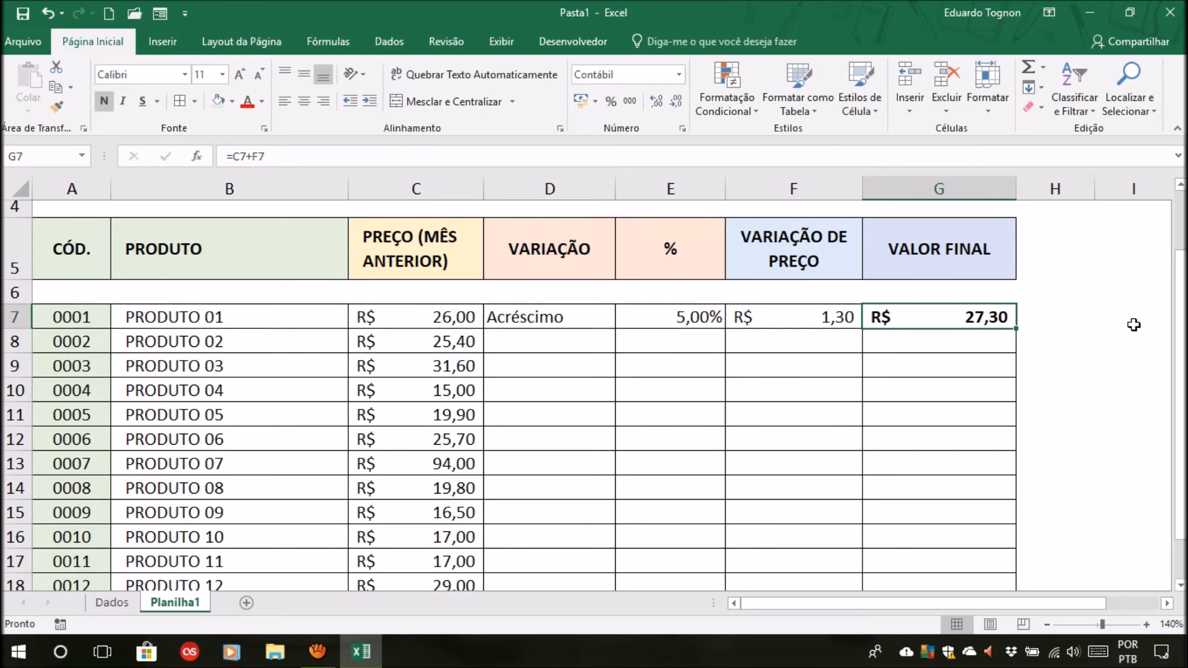
Step: Examine how the VARIAÇÃO choice in D7 and the formula in F7 feed the VALOR FINAL in G7
left_click(802, 316)
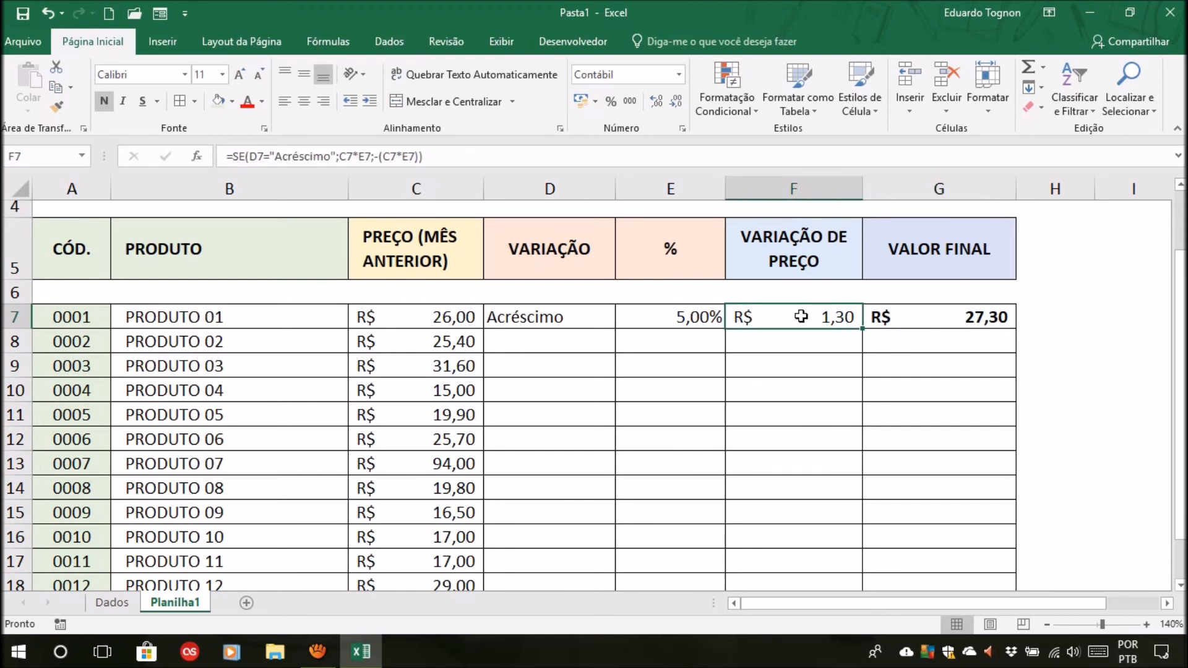
left_click(946, 312)
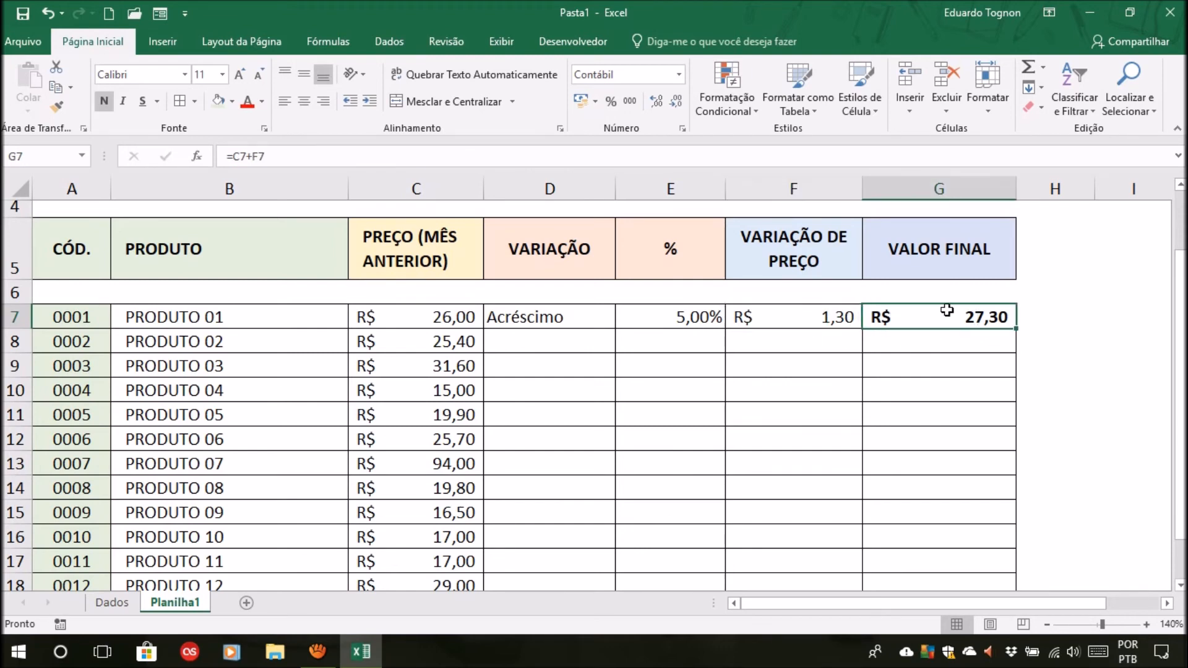
left_click(1093, 329)
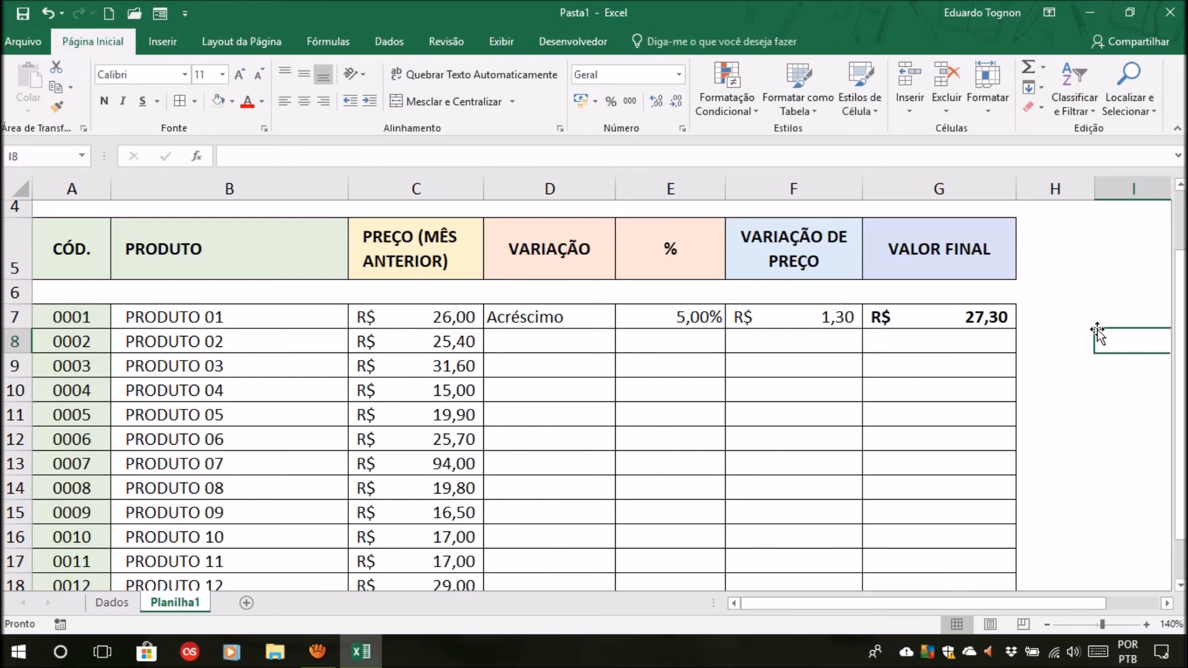
left_click(923, 318)
left_click(804, 317)
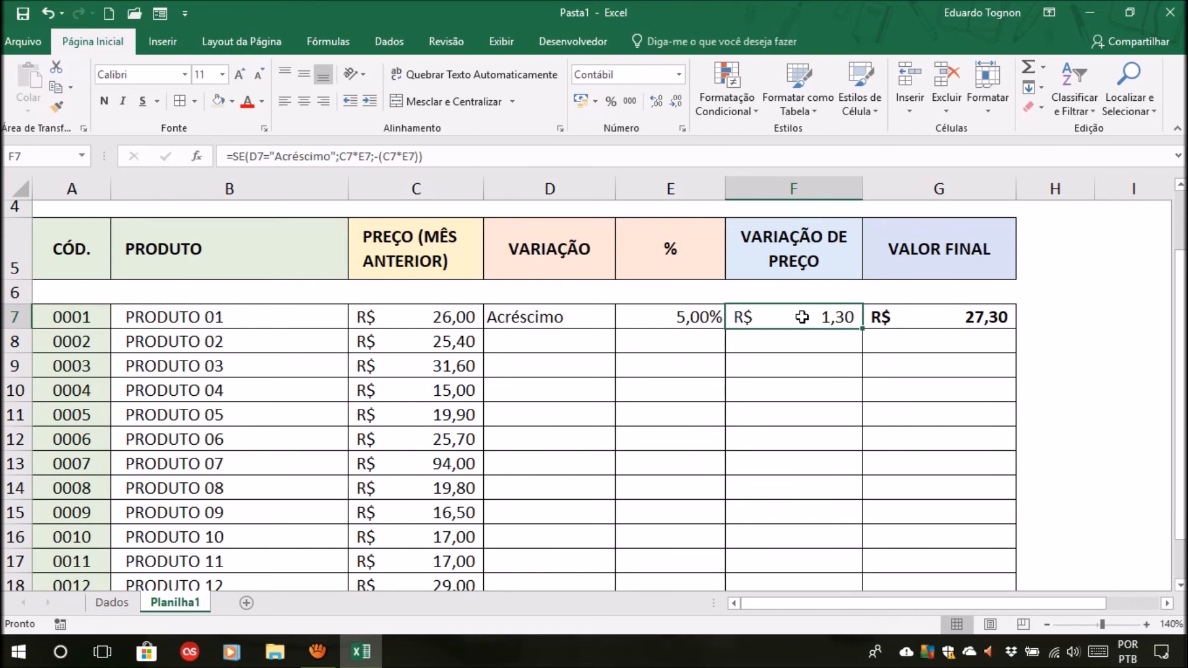
left_click(568, 322)
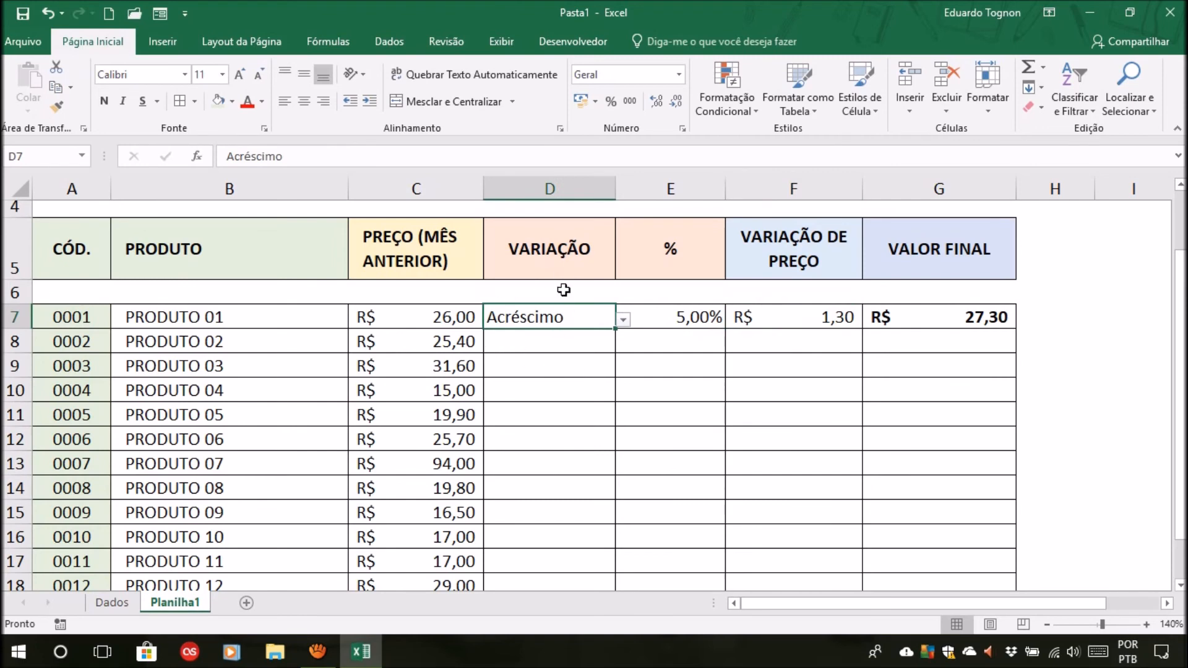
left_click(946, 312)
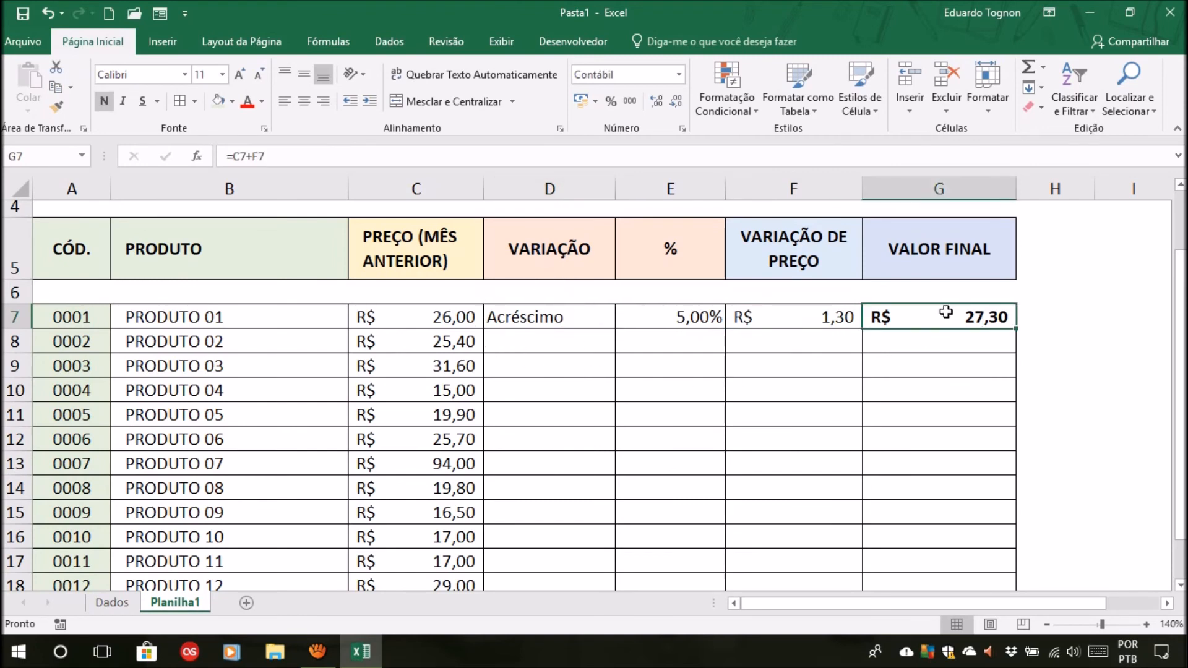
left_click(773, 317)
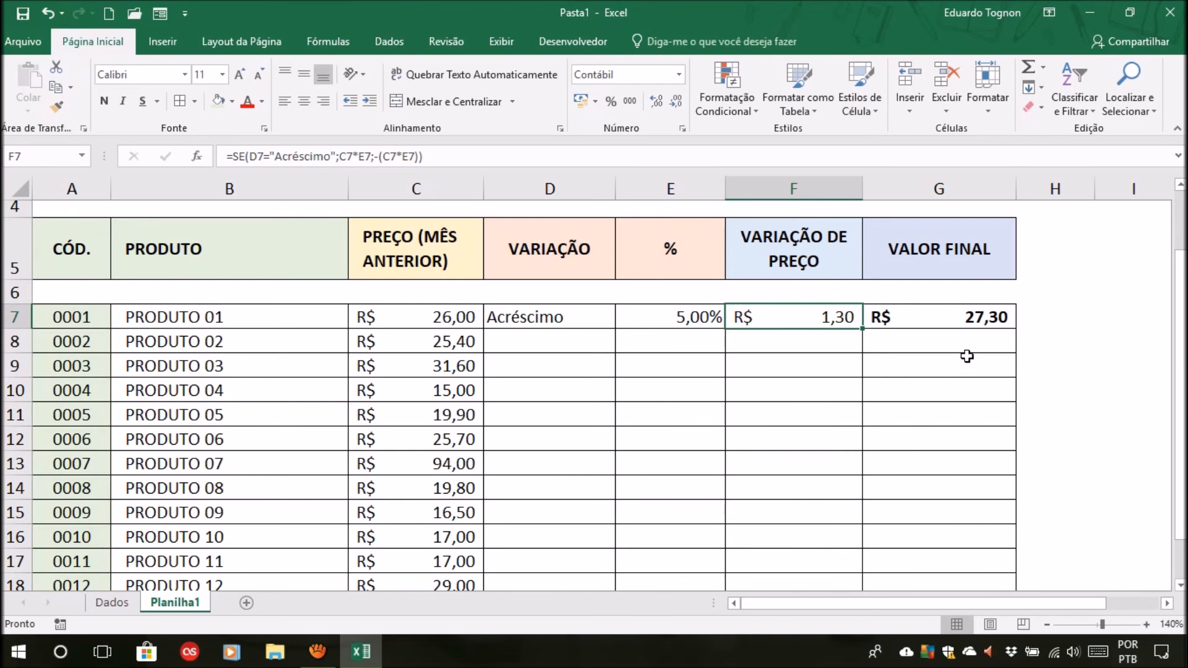
left_click(969, 322)
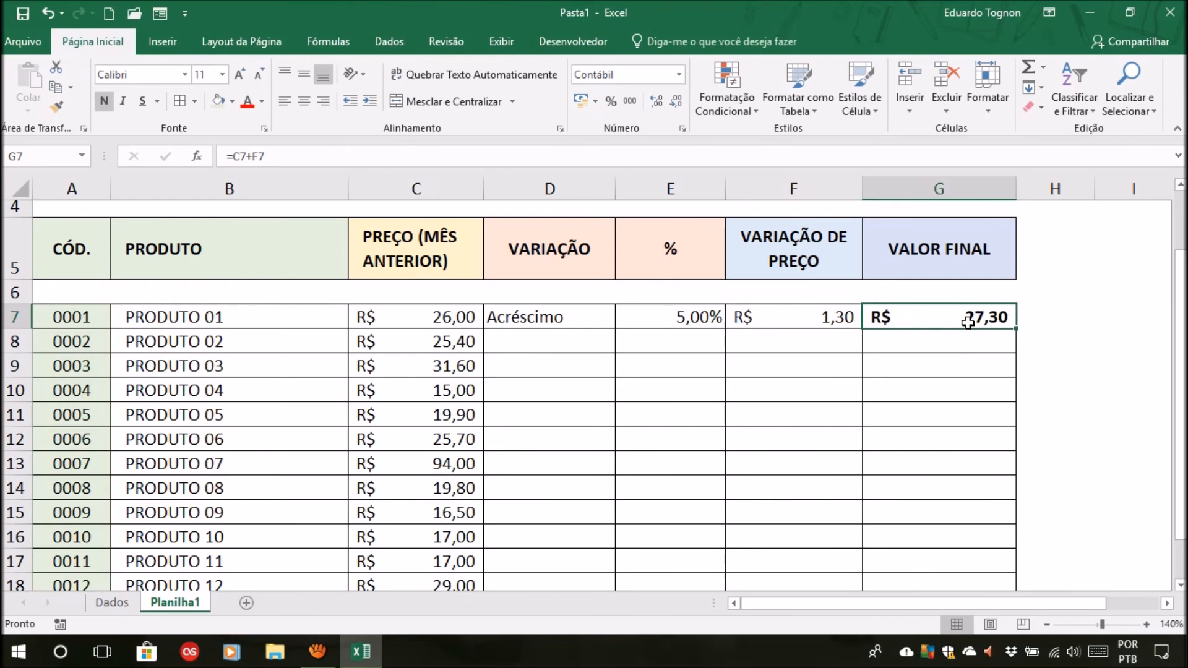
Step: Fill the VARIAÇÃO DE PREÇO formula from F7 down to F20 and check the copied formulas
left_click(829, 318)
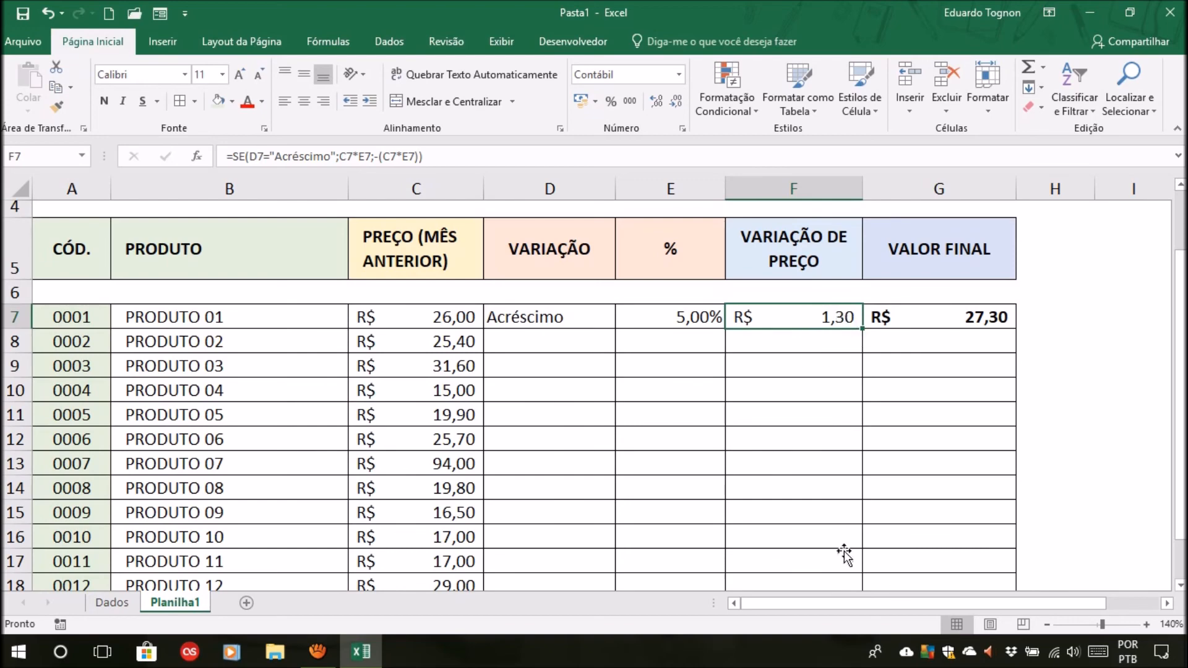
left_click(1047, 625)
left_click(1047, 624)
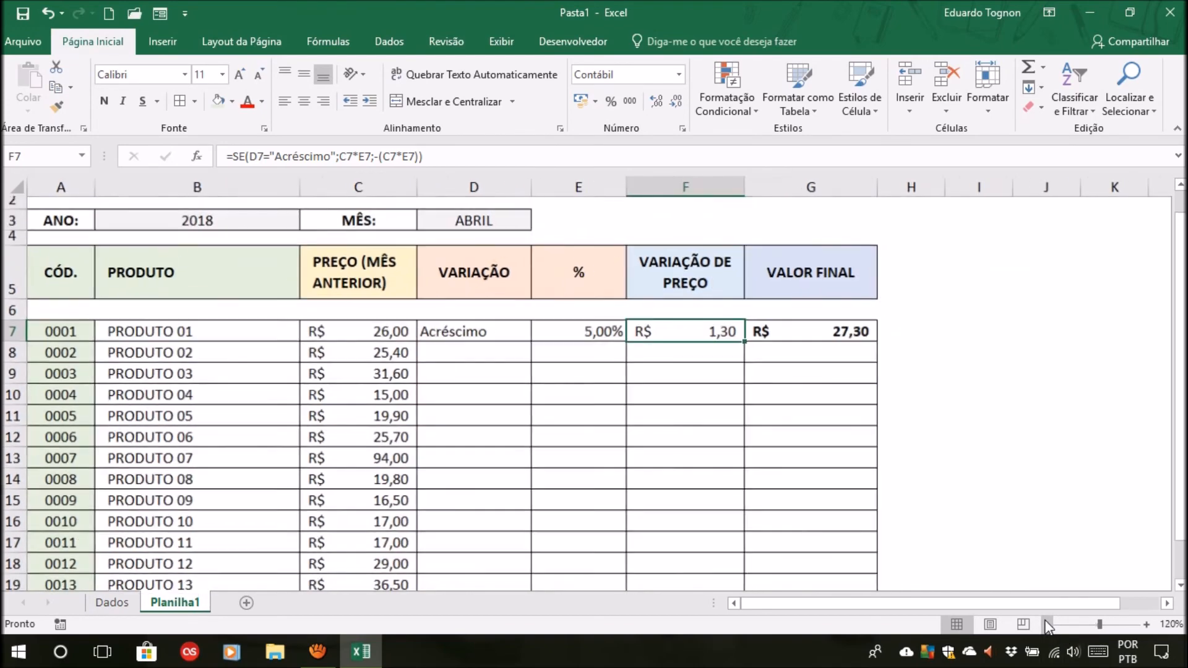
scroll(941, 431, "down", 1)
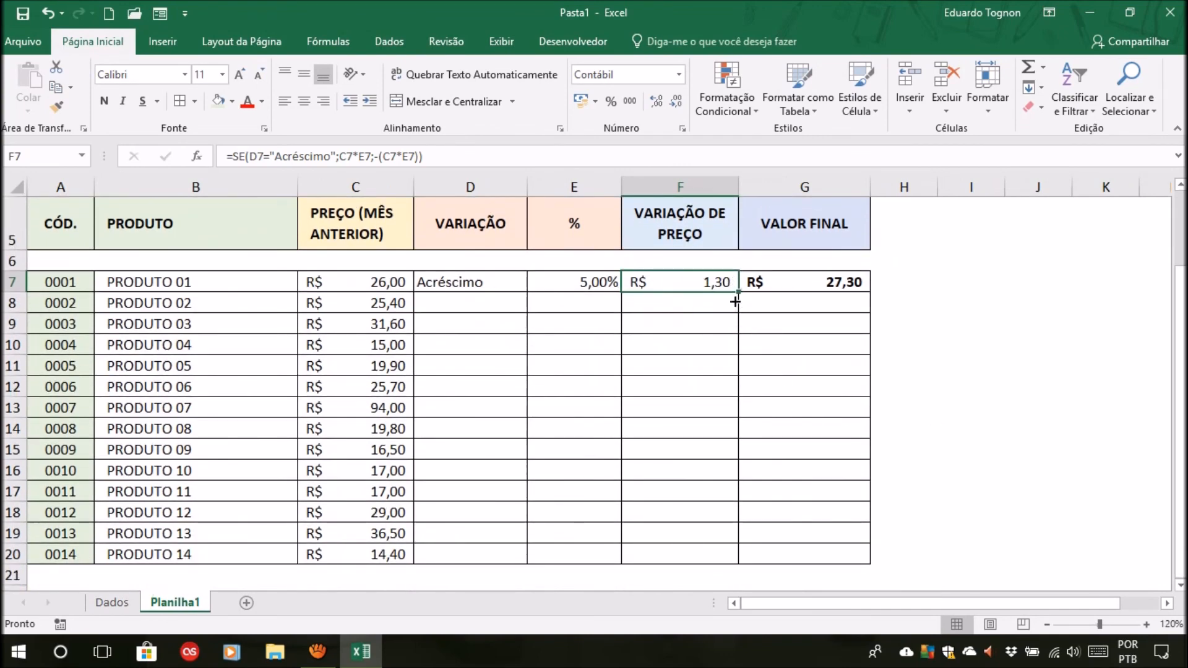
left_click_drag(738, 289, 735, 560)
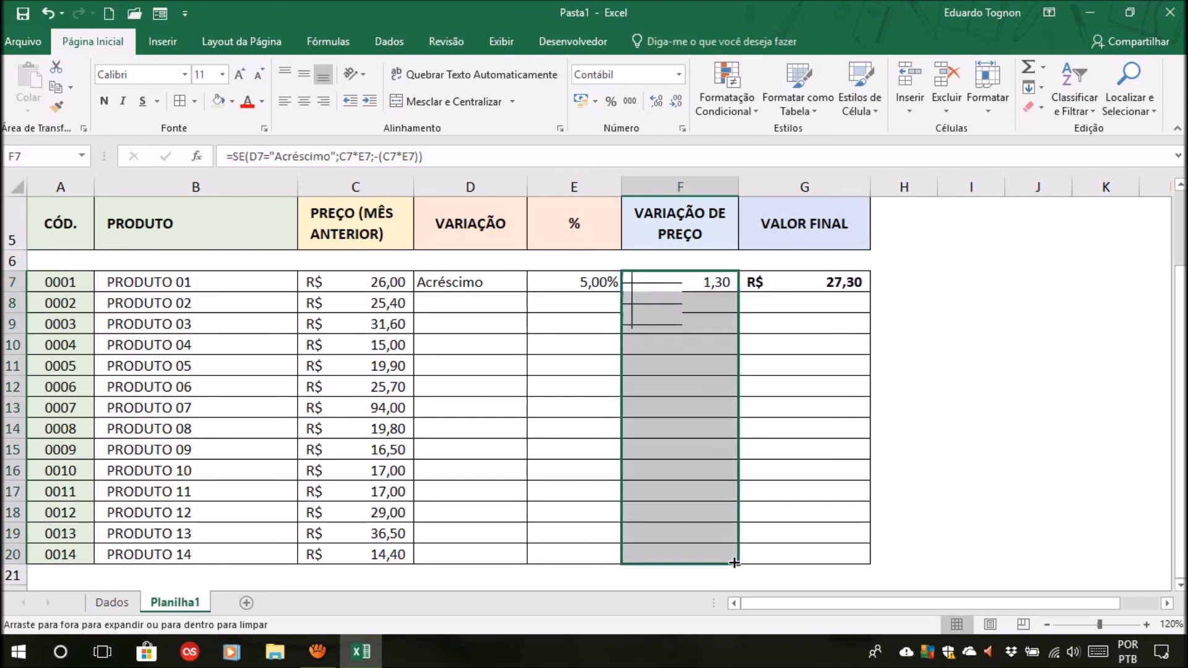
left_click(689, 369)
left_click(691, 429)
left_click(693, 471)
left_click(696, 512)
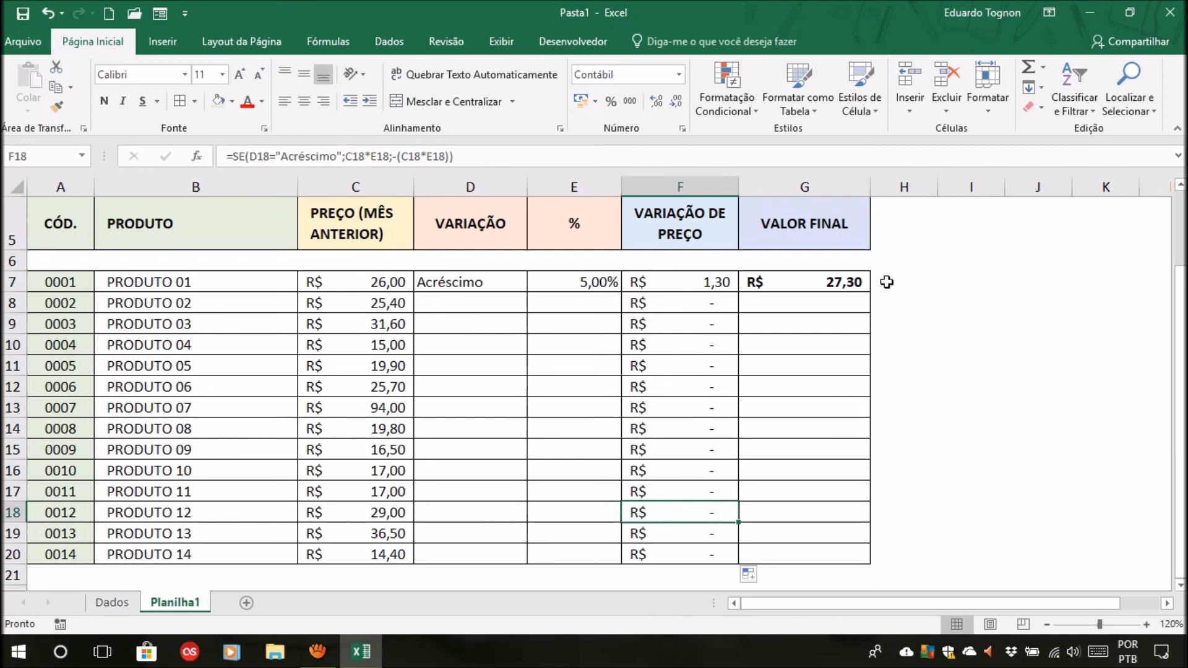
Step: Fill the VALOR FINAL formula from G7 down to G20
left_click(853, 286)
left_click_drag(870, 291, 860, 562)
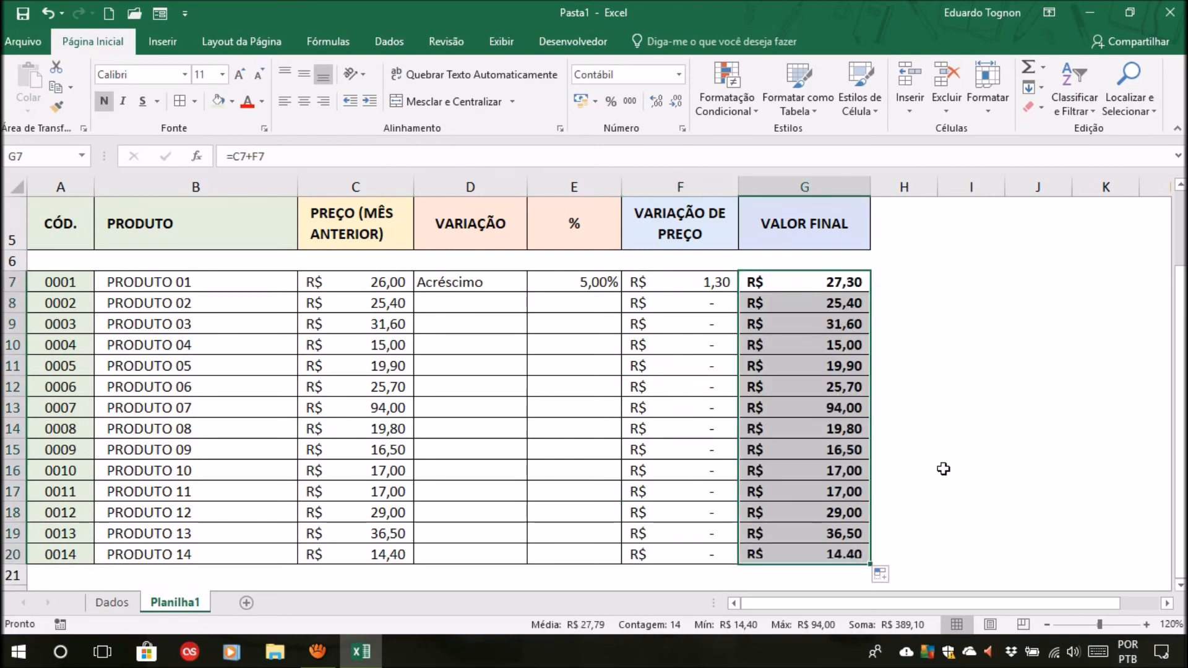
left_click(964, 437)
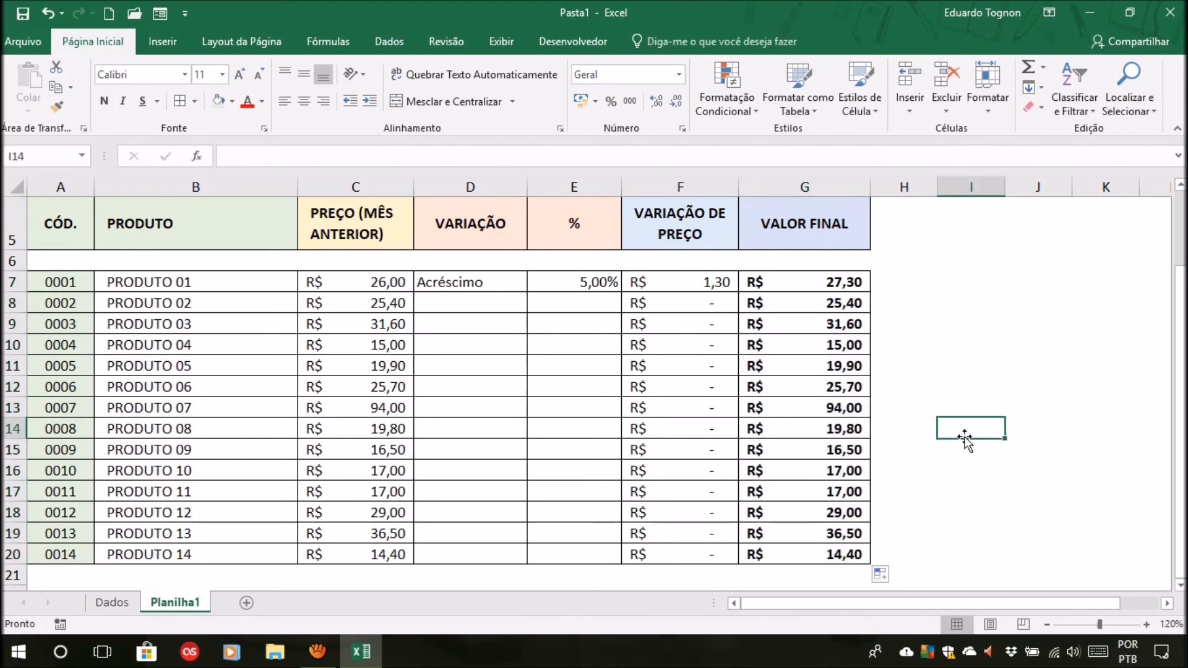
Step: Examine the blank VARIAÇÃO cells between D8 and D20 and the copied price variation formula in F14
left_click(455, 308)
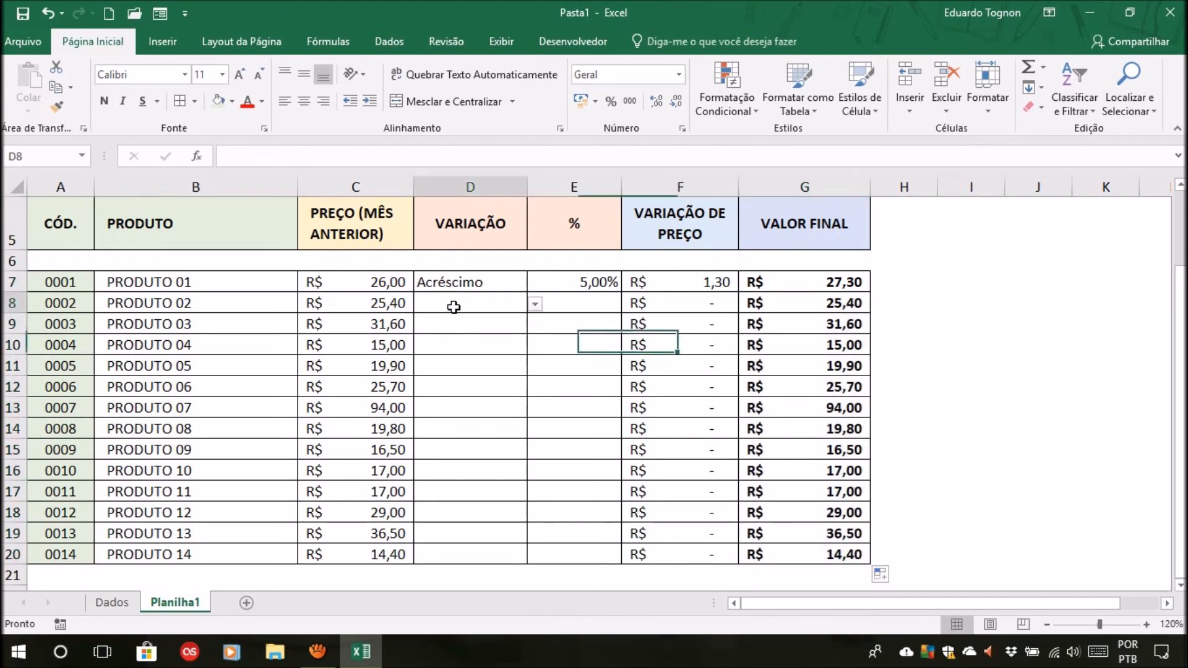
left_click(461, 366)
left_click(461, 429)
left_click(461, 513)
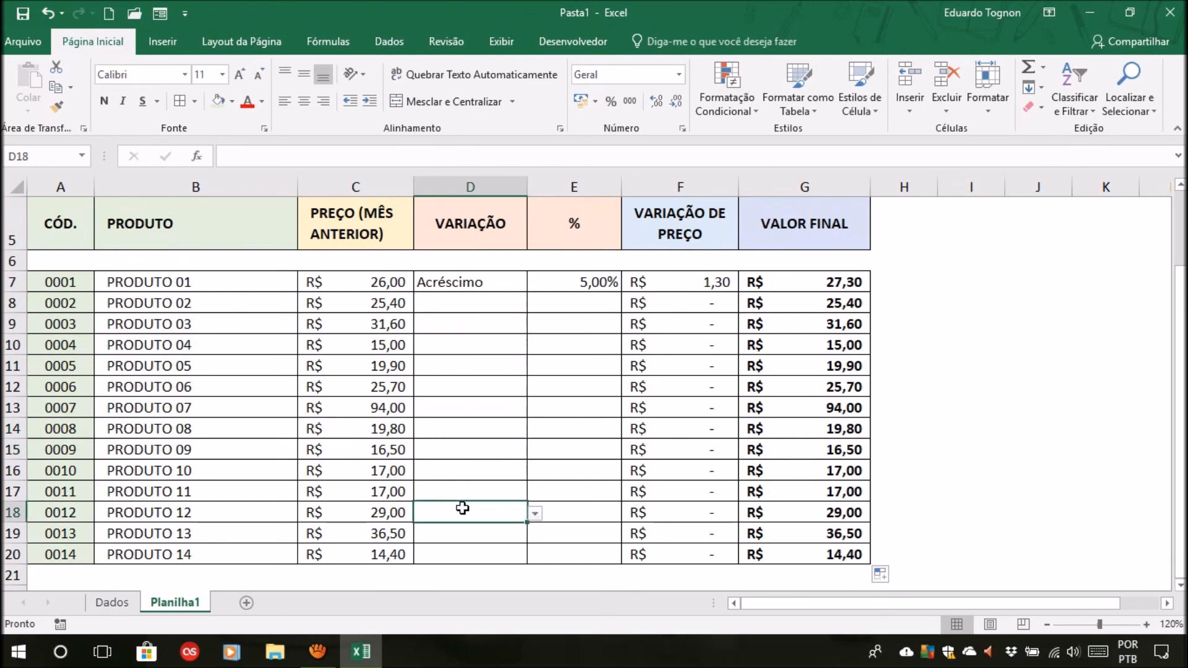
left_click(458, 553)
left_click(458, 307)
left_click(457, 345)
left_click(455, 365)
left_click(450, 407)
left_click(449, 451)
left_click(451, 485)
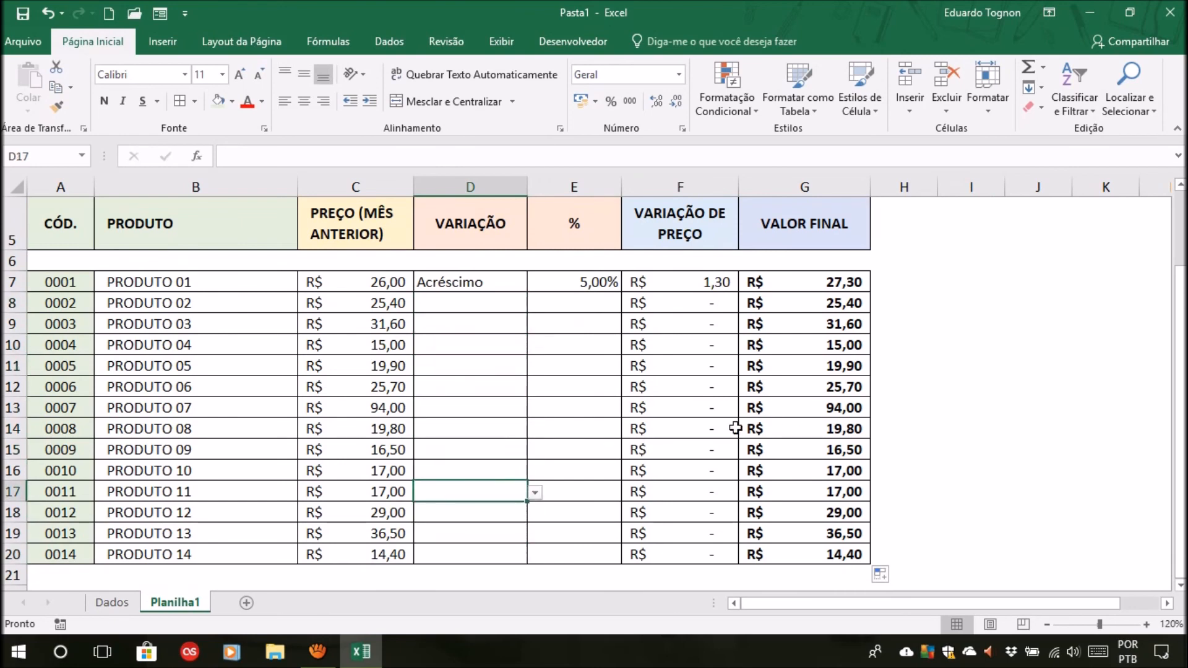
left_click(708, 428)
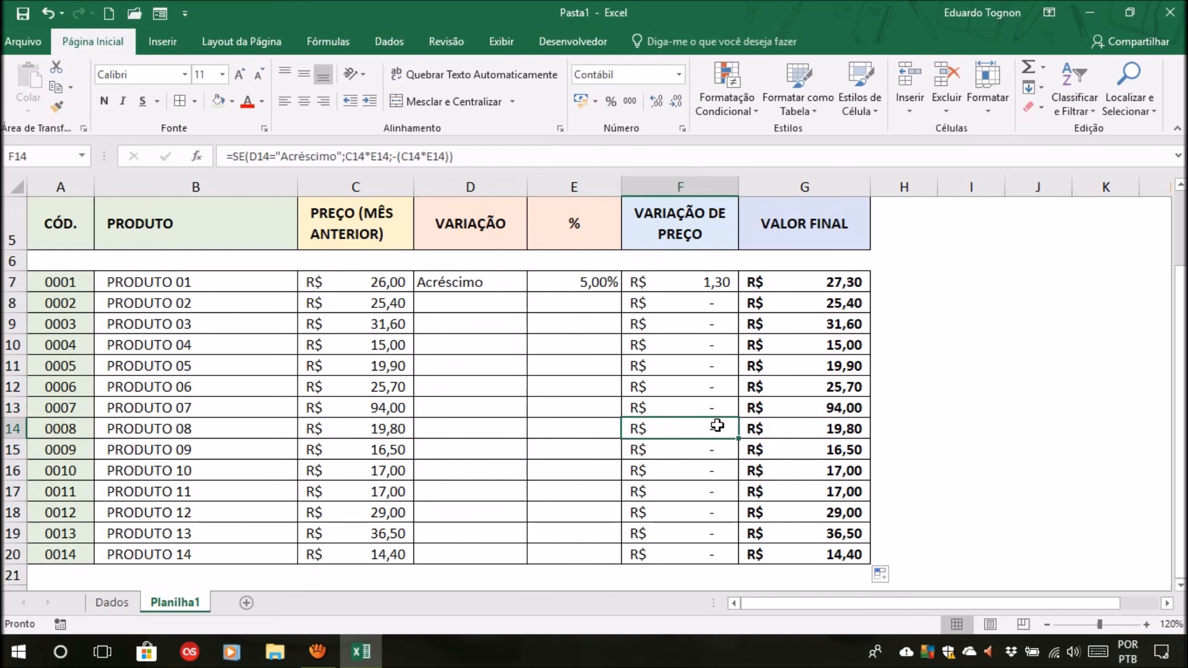
Step: Set PRODUTO 02 to Desconto in D8 with 4% in E8, and check the price variation and final value formulas in row 8
left_click(833, 423)
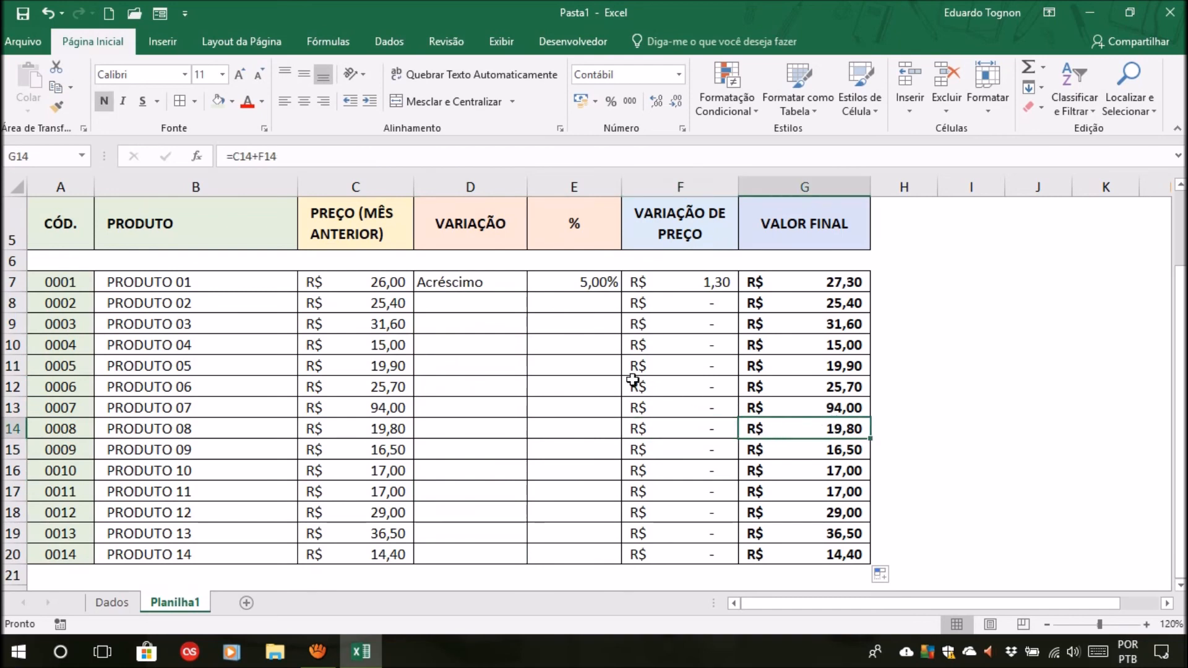
left_click(508, 303)
left_click(535, 304)
left_click(458, 334)
key("Tab")
type("4")
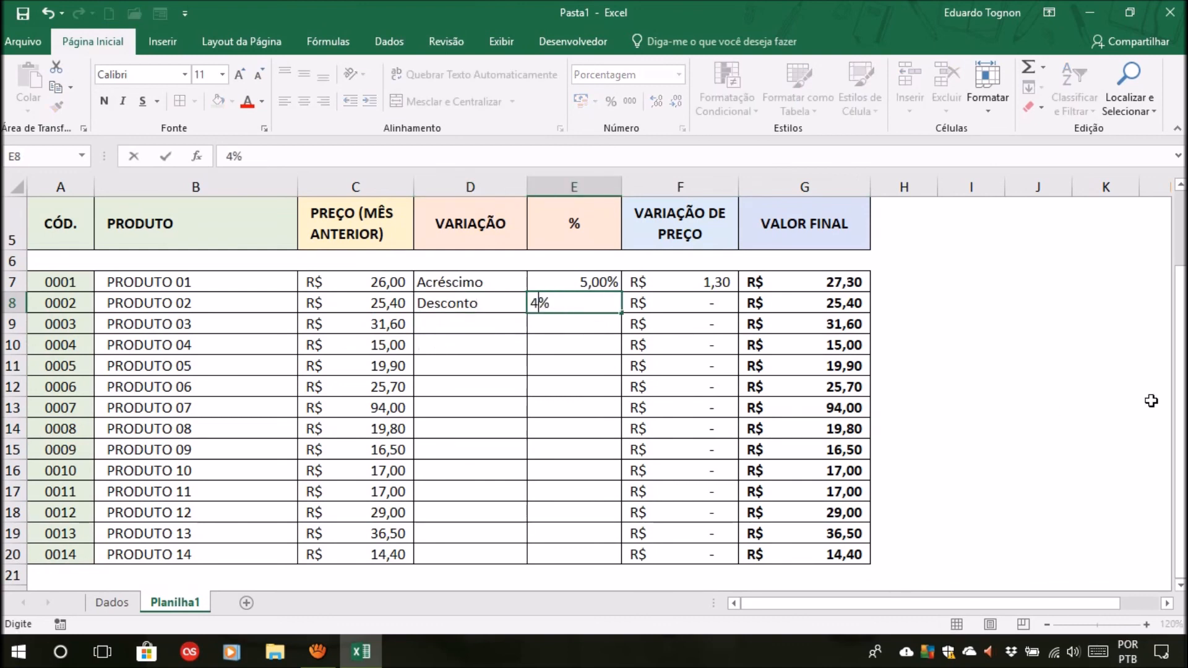
key("Return")
left_click(395, 308)
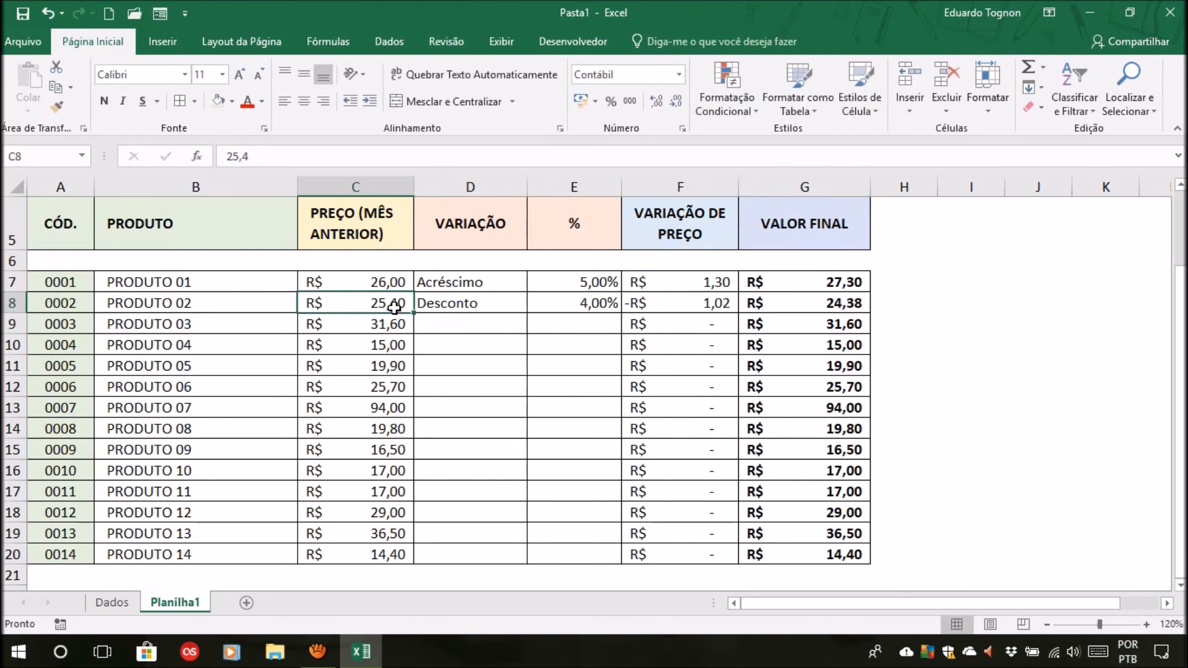
left_click(551, 308)
left_click(699, 307)
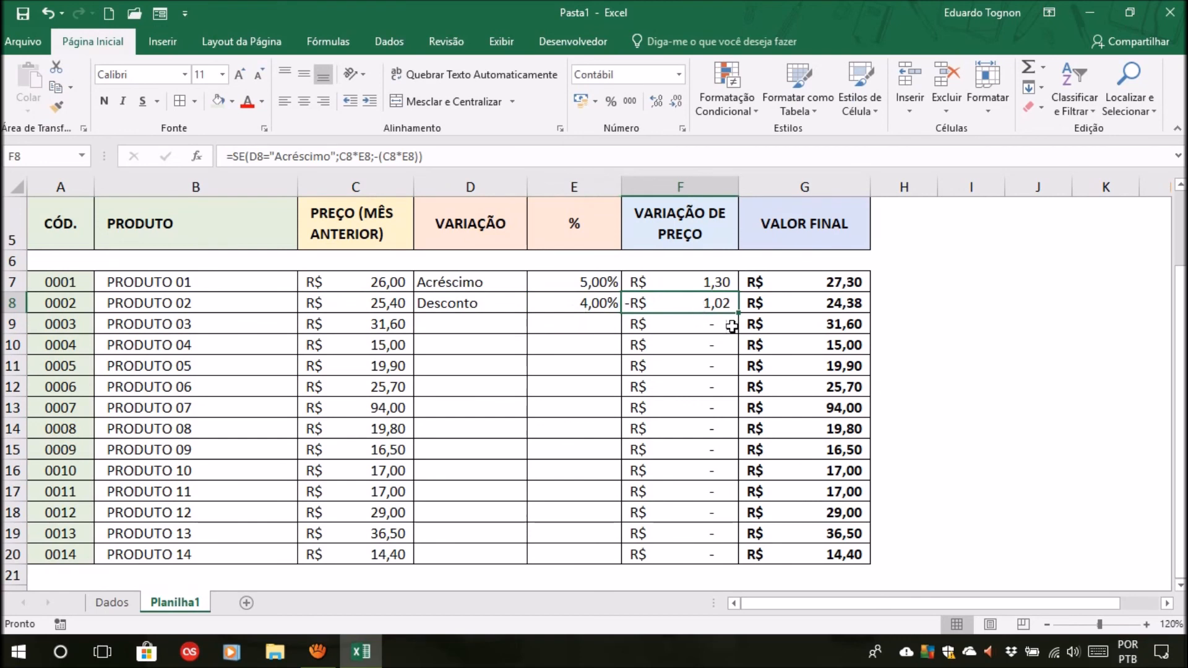
left_click(820, 307)
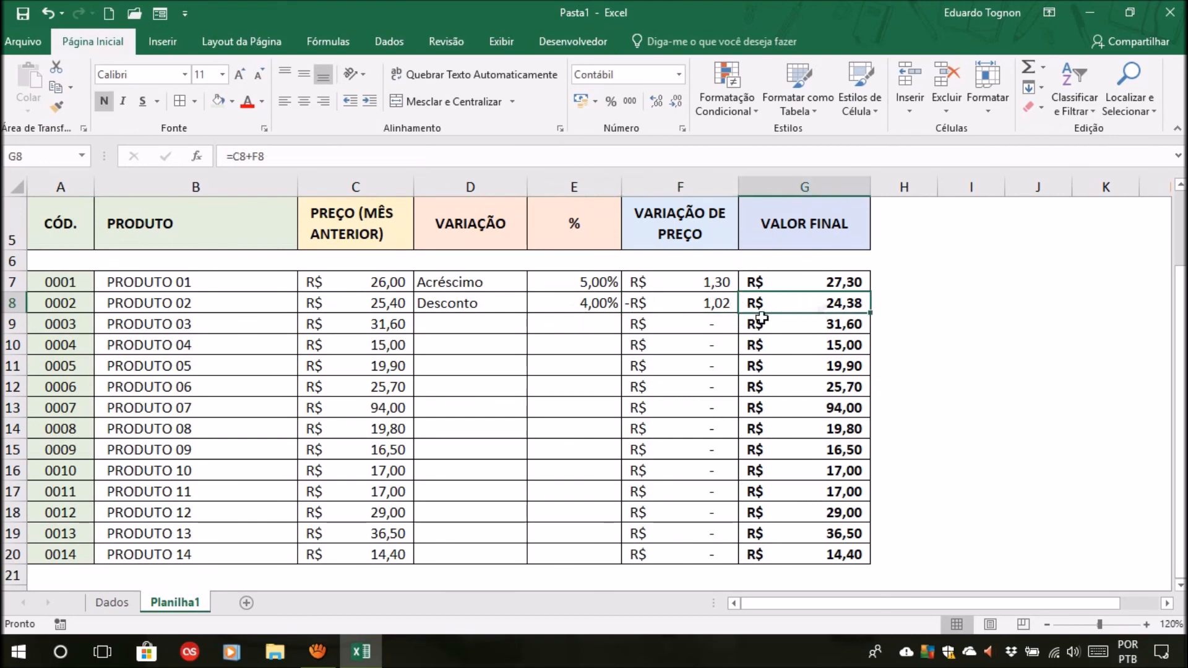
Step: Examine the rows without a chosen variation, comparing blank VARIAÇÃO cells with the formulas in F9 to F20 and G9 to G20
left_click(431, 323)
left_click(456, 386)
left_click(457, 449)
left_click(470, 513)
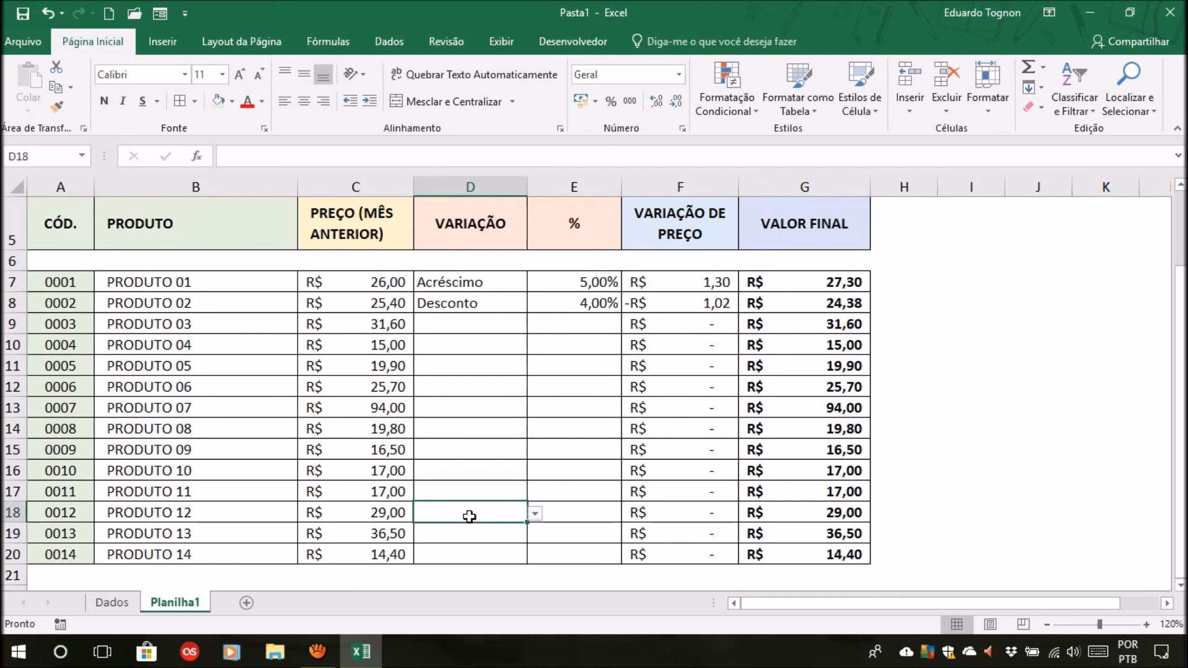
left_click_drag(689, 326, 678, 554)
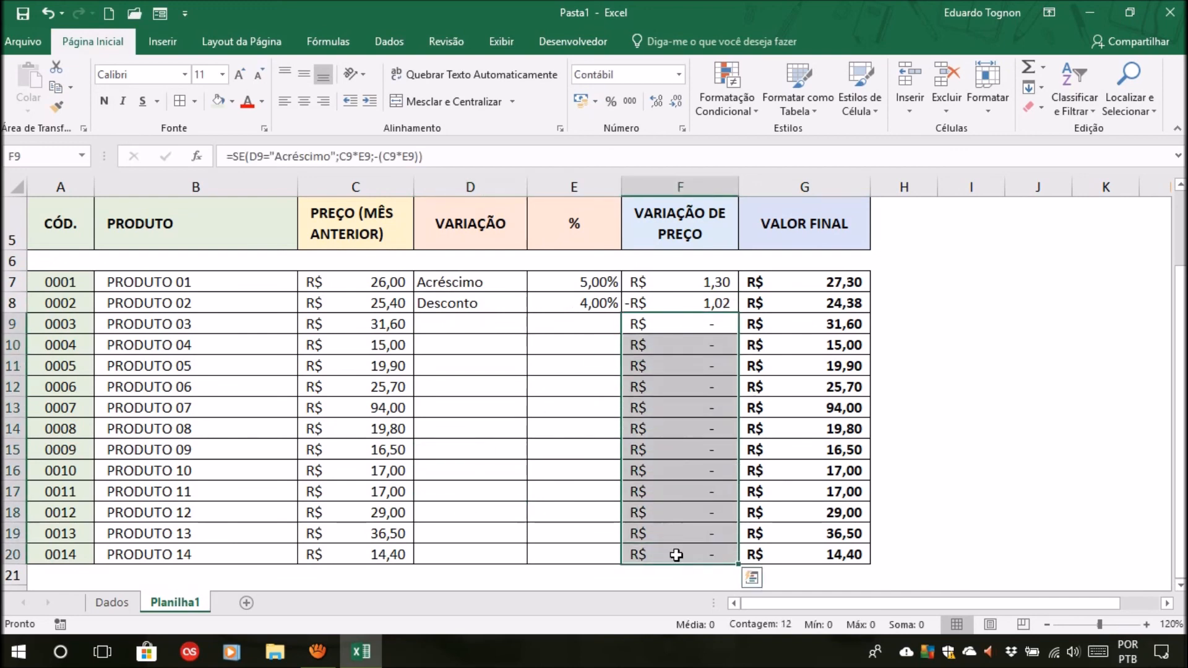
left_click_drag(782, 328, 777, 549)
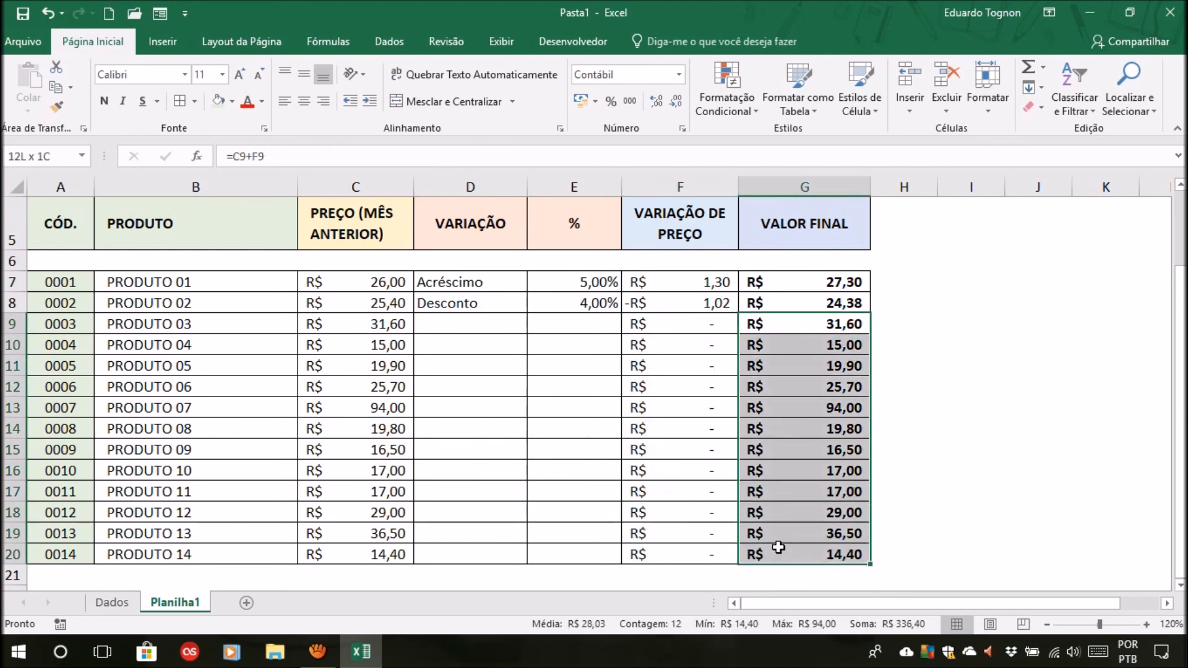
left_click(440, 411)
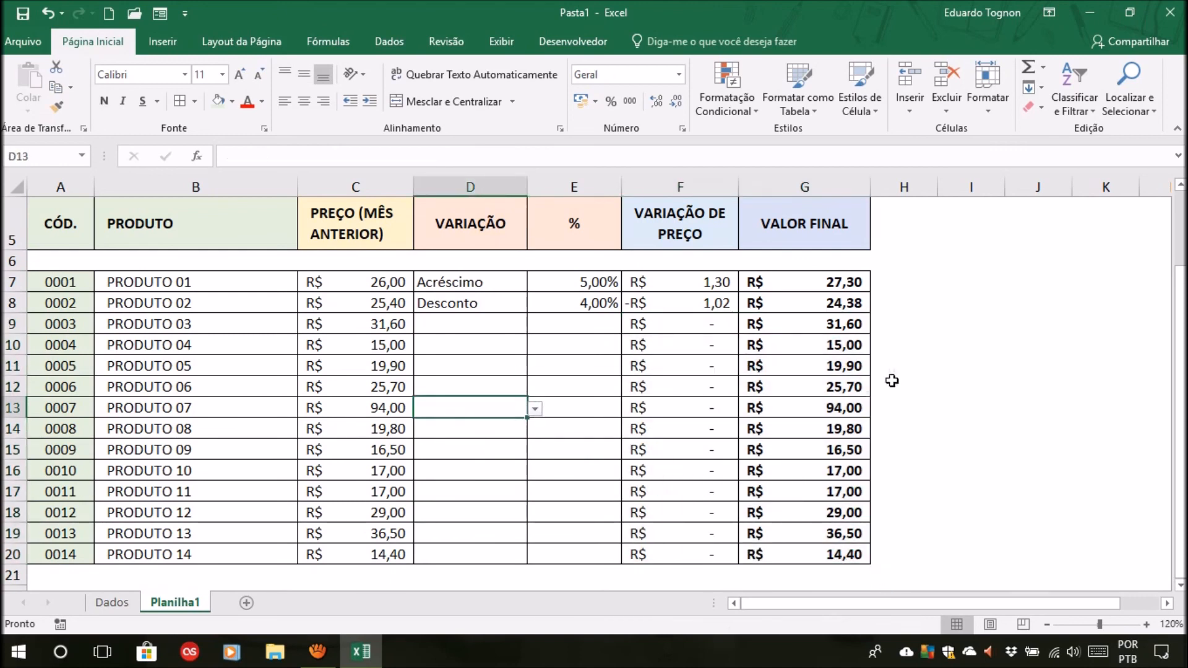
left_click(857, 384)
left_click(698, 402)
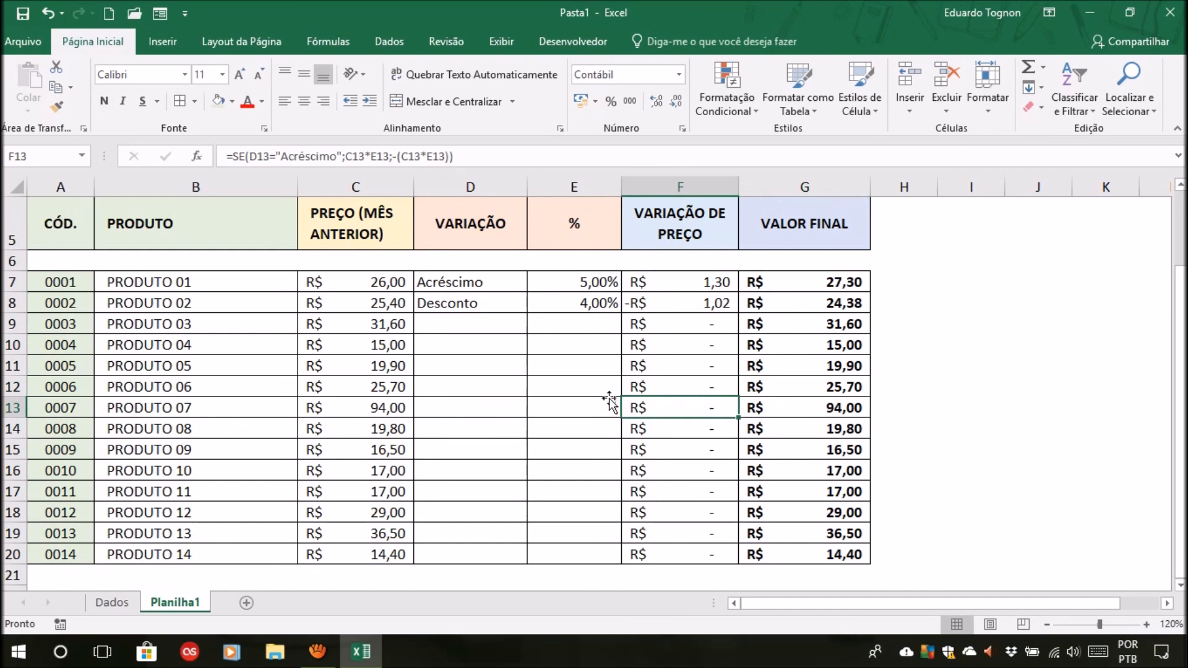
Step: Examine how the blank VARIAÇÃO and % cells D9 and E9 relate to the PRODUTO 03 formulas in F9 and G9
left_click(462, 326)
left_click(575, 331)
left_click(484, 326)
left_click(585, 324)
left_click(468, 323)
left_click(564, 328)
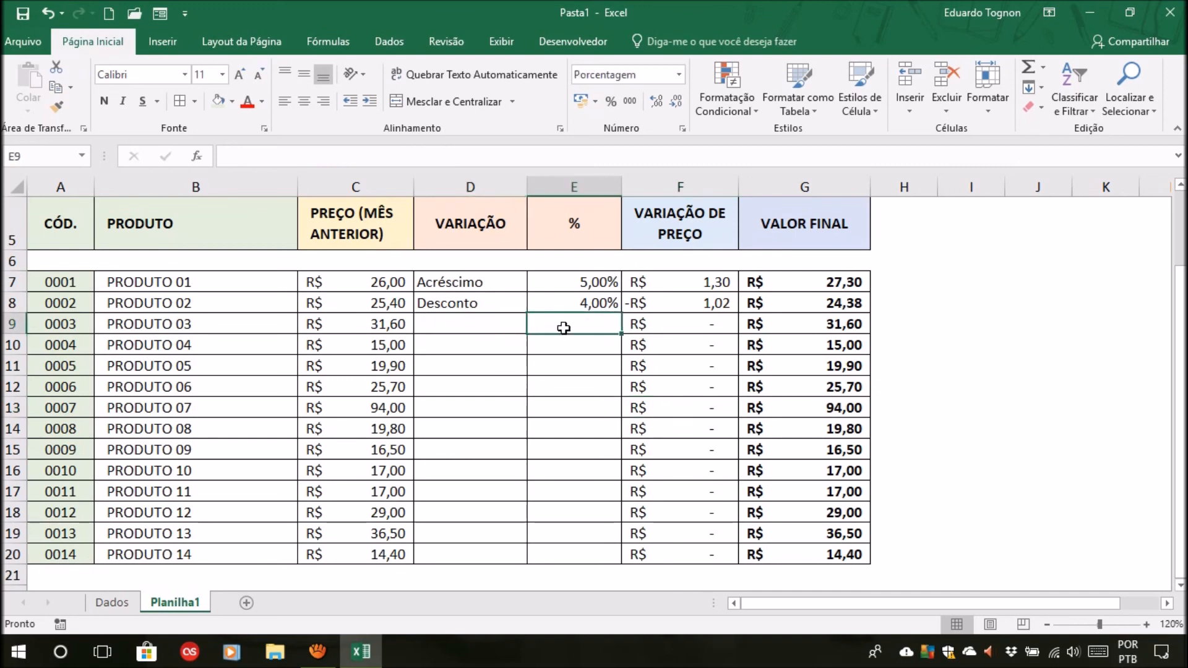
left_click(672, 328)
left_click(778, 326)
left_click(690, 325)
left_click(768, 325)
left_click(483, 324)
left_click(545, 326)
left_click(495, 323)
left_click(570, 326)
left_click(485, 331)
left_click(576, 329)
left_click(483, 331)
left_click(565, 330)
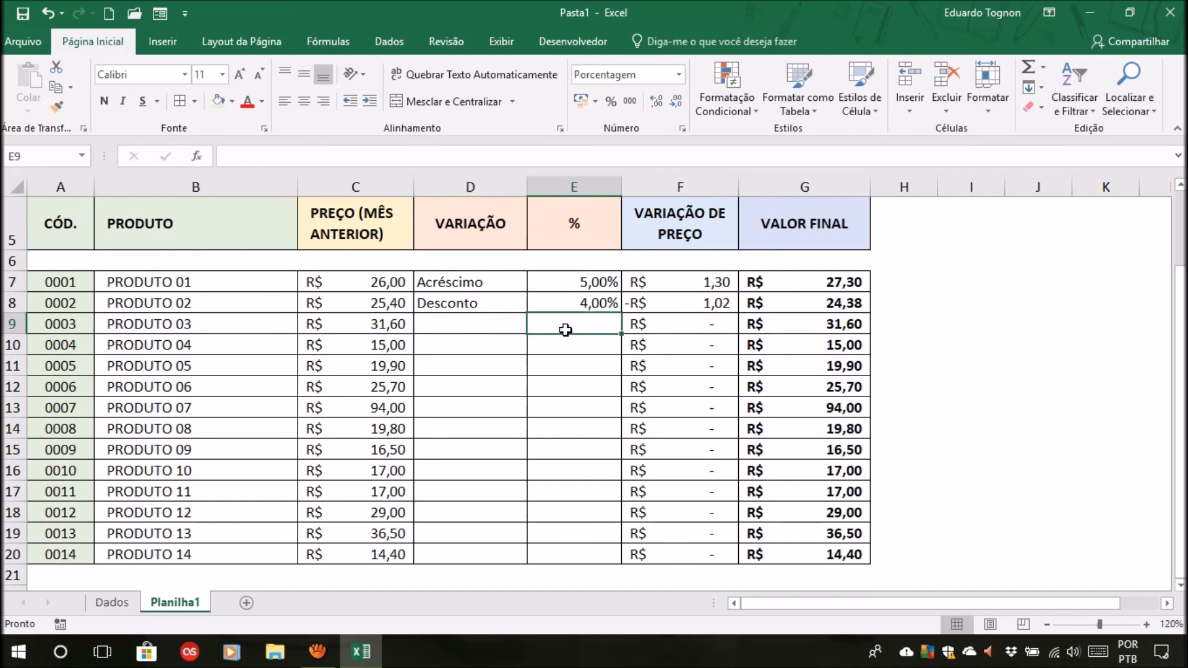
left_click(802, 329)
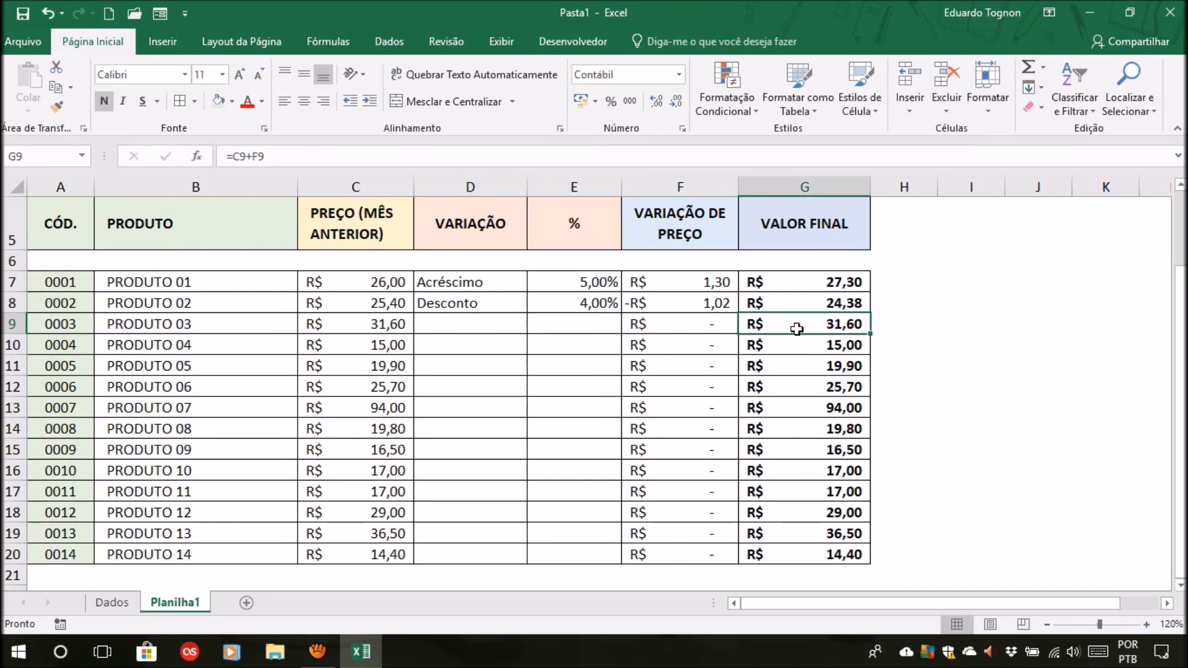